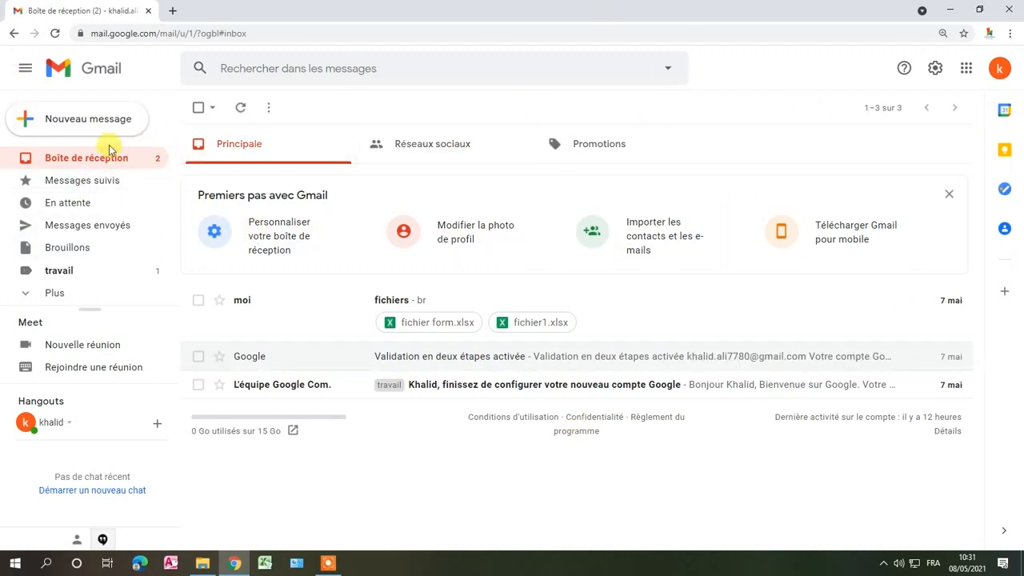
- Start a new message, enlarge the compose window, and make full screen the default for composing
left_click(72, 119)
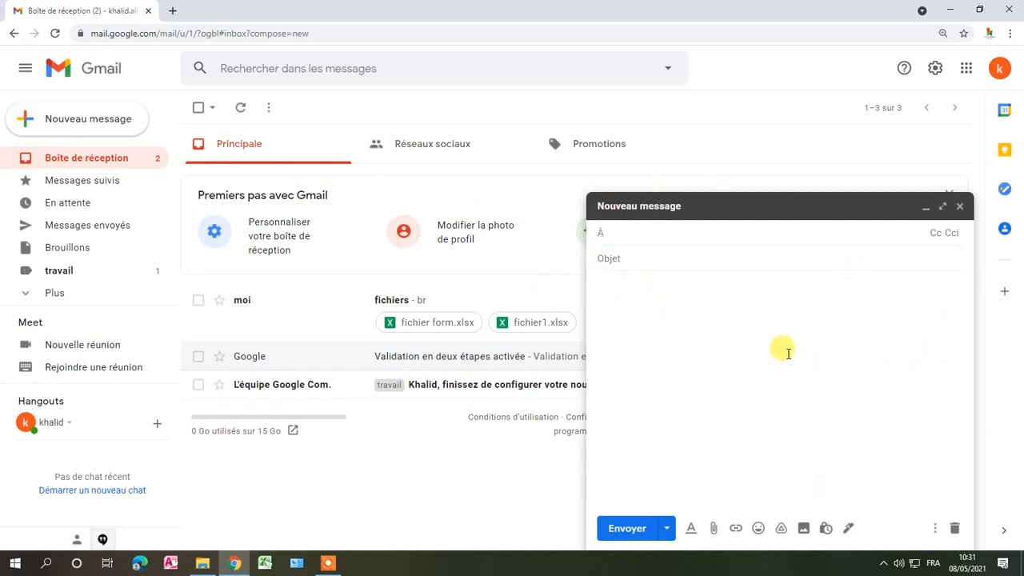
left_click(943, 207)
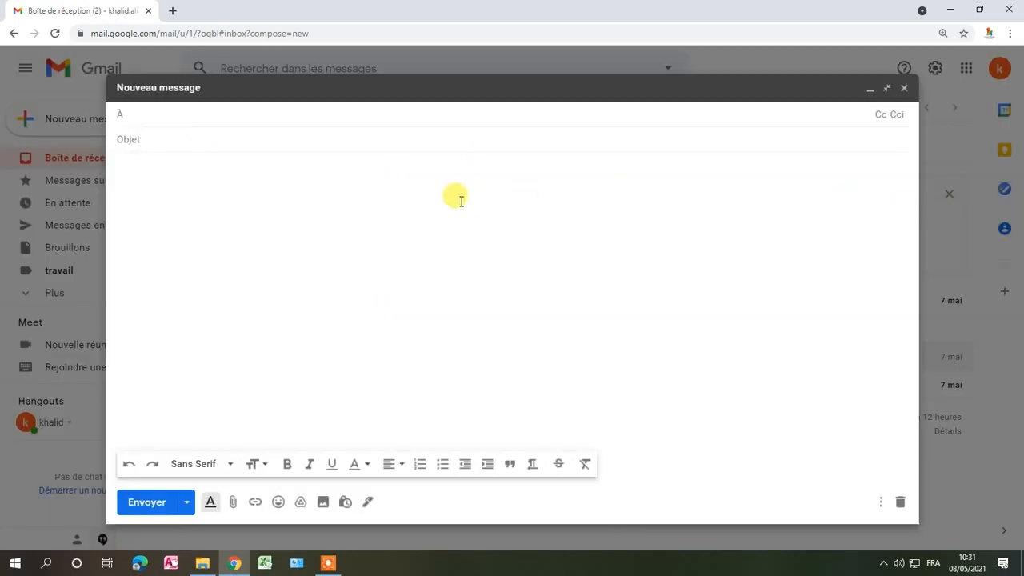
left_click(881, 502)
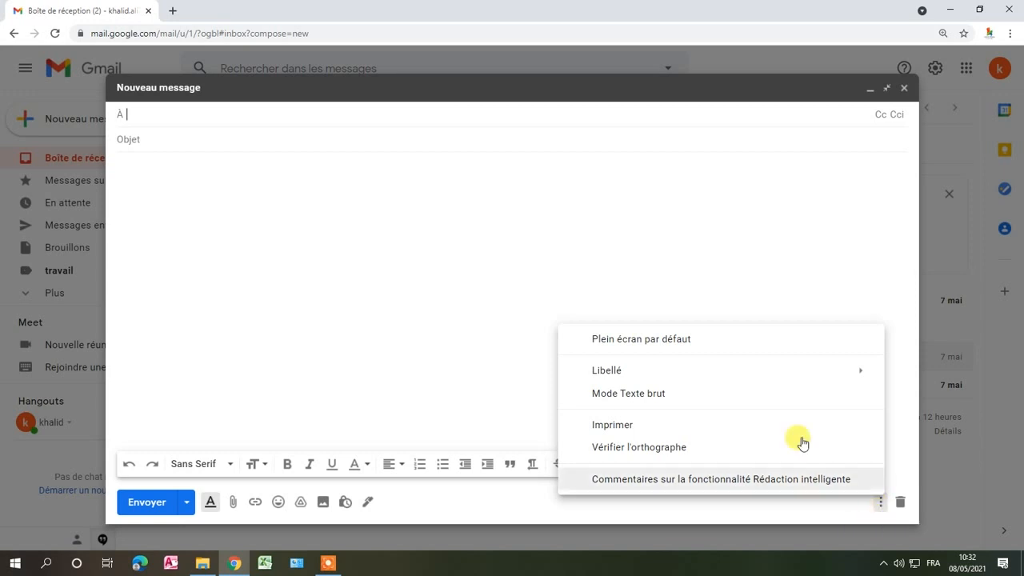
left_click(702, 342)
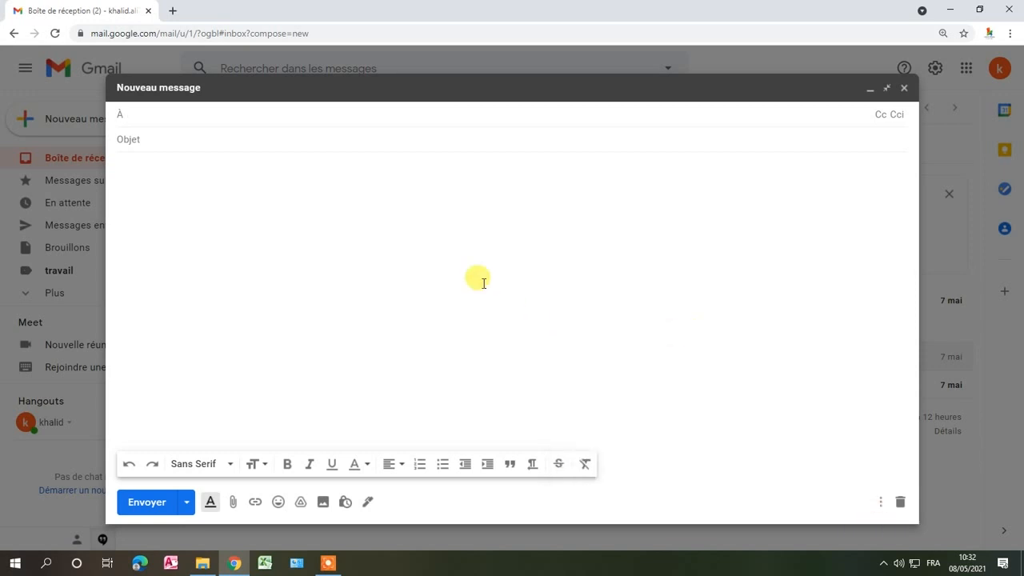
- Address the message to the suggested contact starting with "kh" and set the subject to "Facture"
left_click(136, 117)
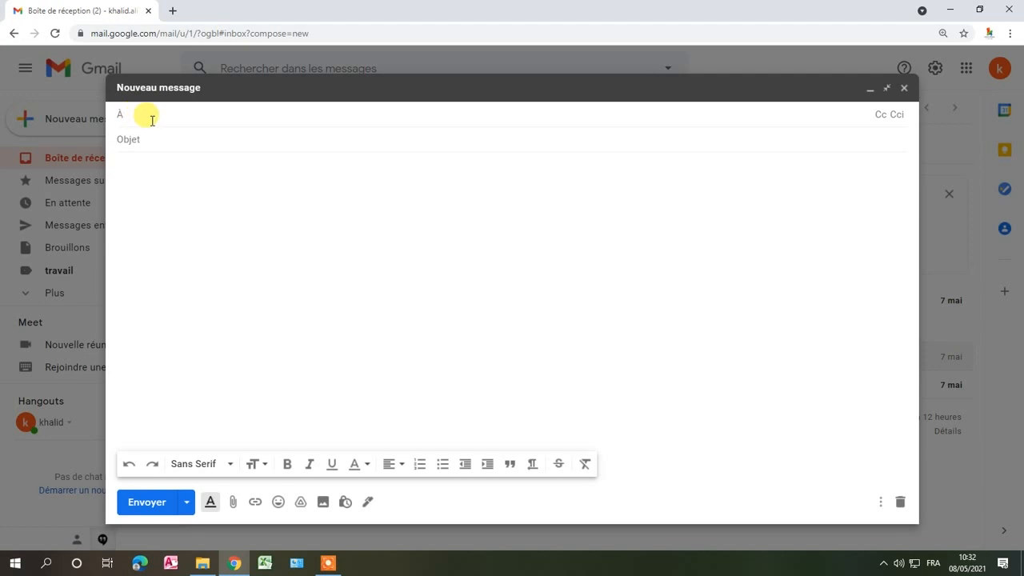
type("kh")
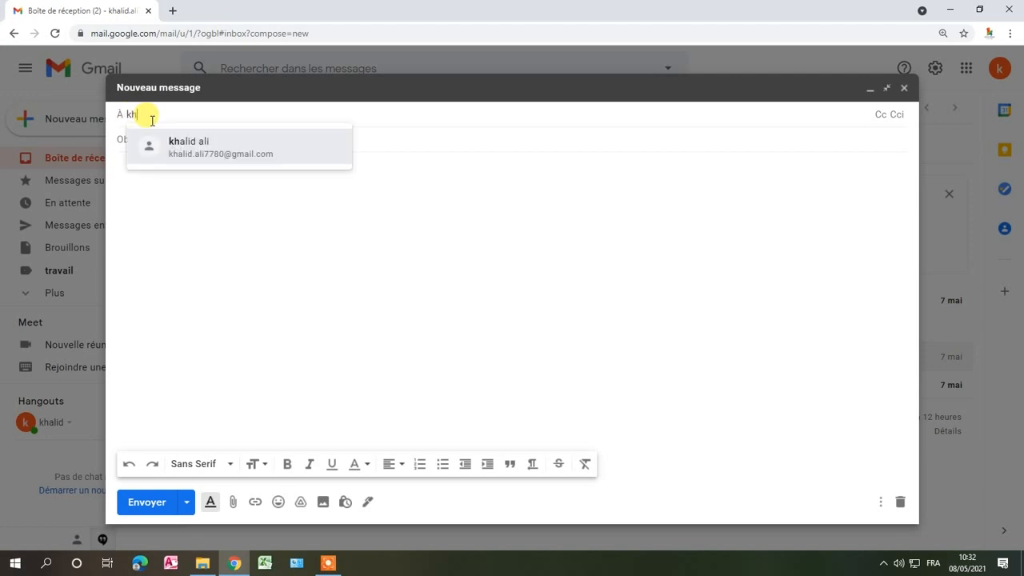
left_click(232, 155)
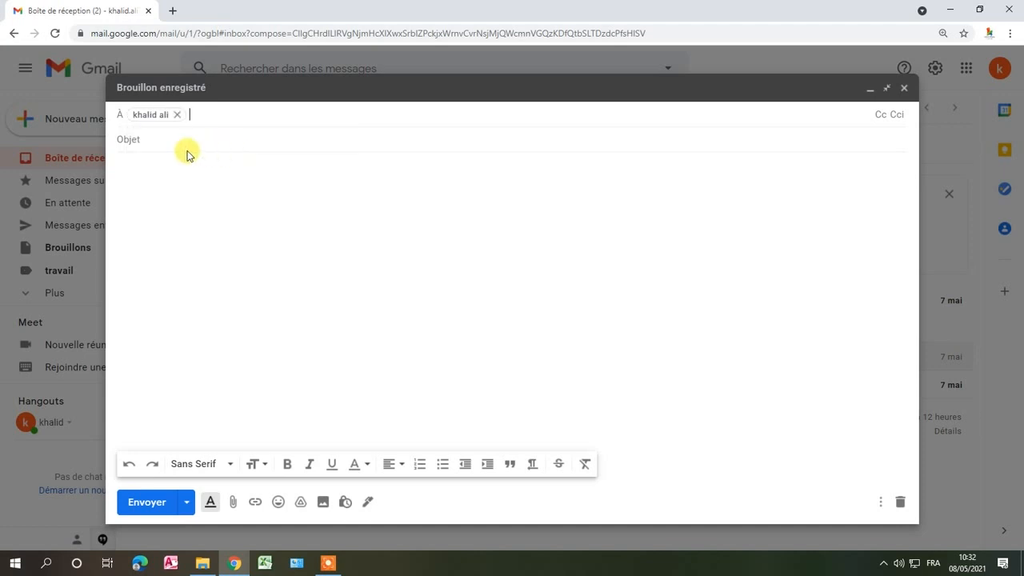
left_click(171, 138)
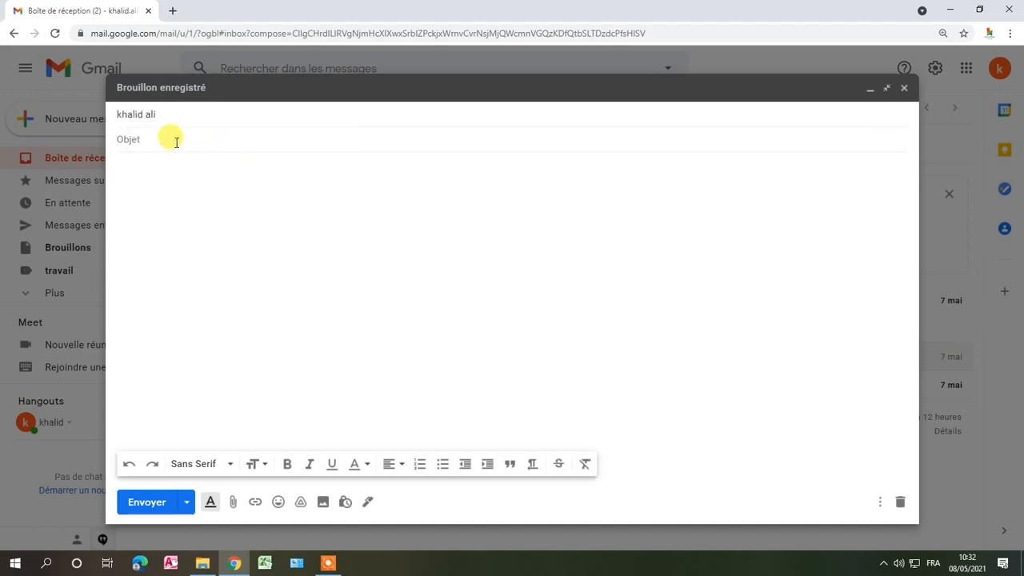
type("Facture")
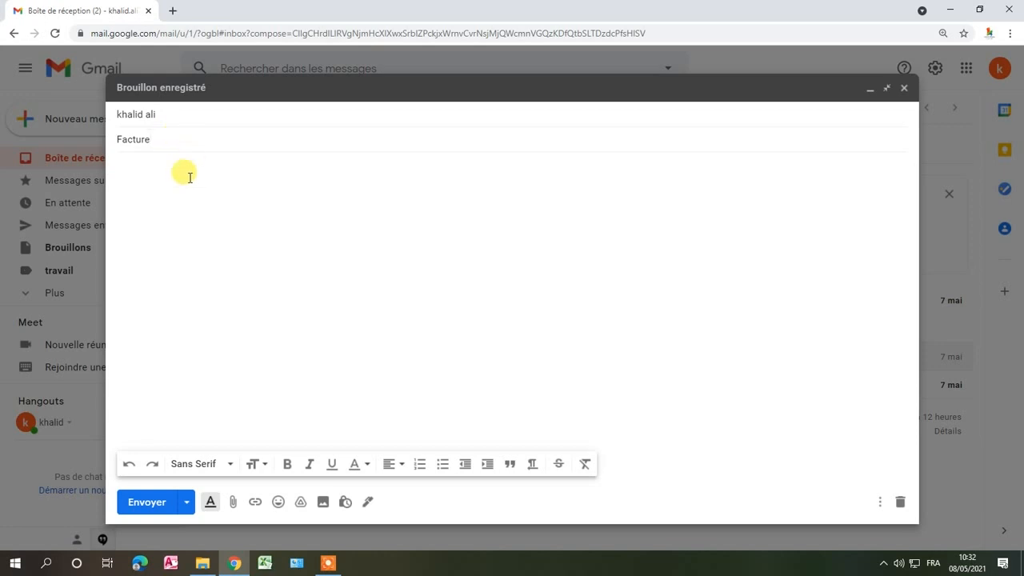
- Write "Bonjour," in the message body, followed by the line "Veuillez trouver ci-jointe la facture", correcting the spelling of "ci-jointe"
left_click(145, 177)
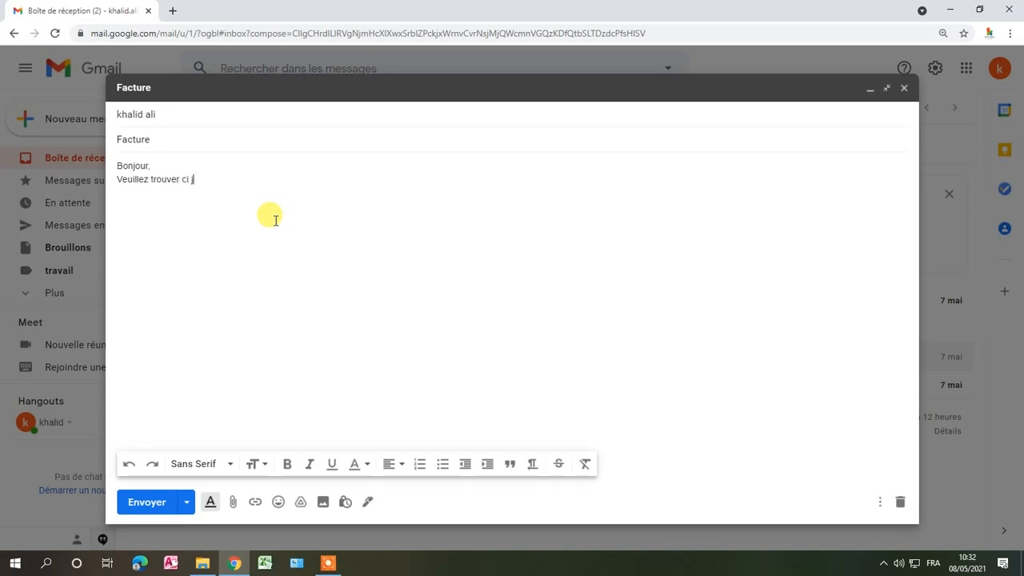
type("oint la facture")
left_click(190, 180)
key("BackSpace")
type("-")
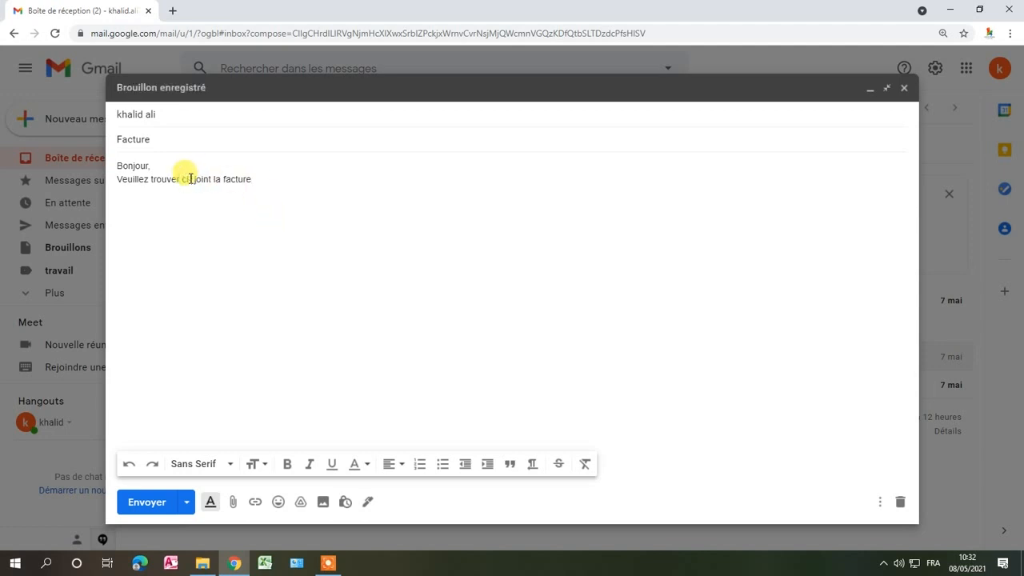
key("BackSpace")
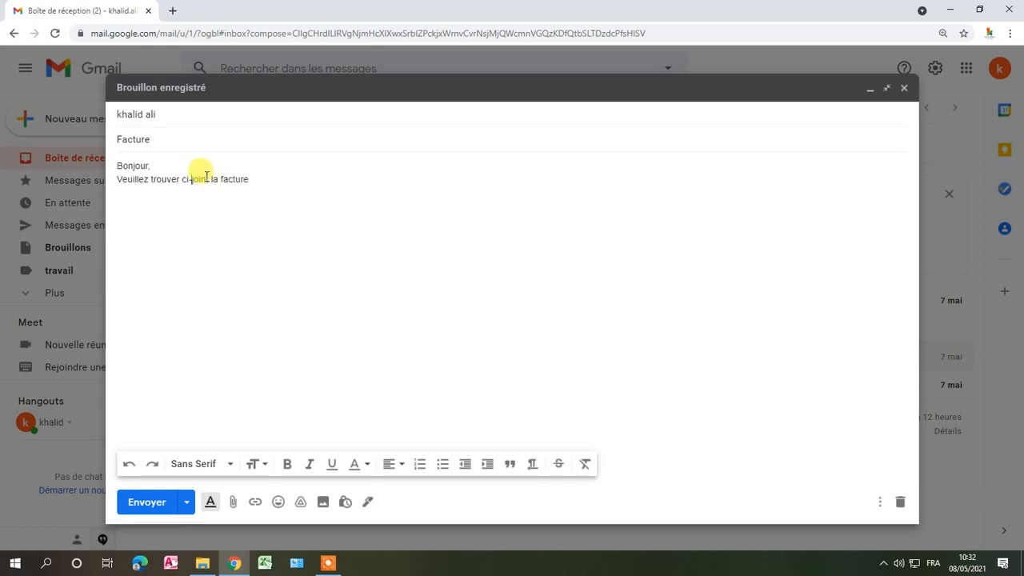
left_click(211, 178)
type("e")
- Complete the sentence with "n°005/2021 du 08/05/2021." and add the closing line "Cordialement."
left_click(266, 179)
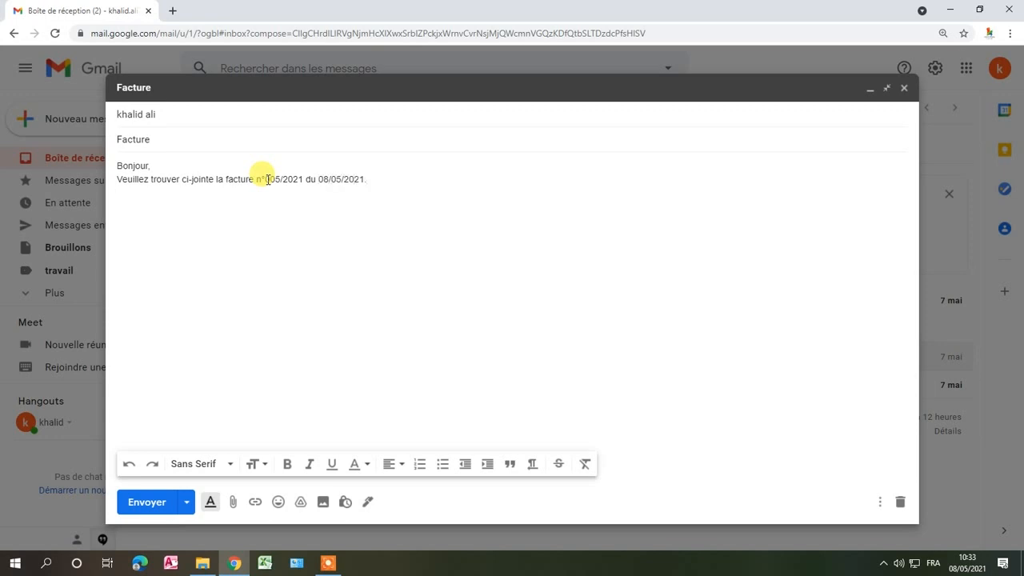
type("ordialement.")
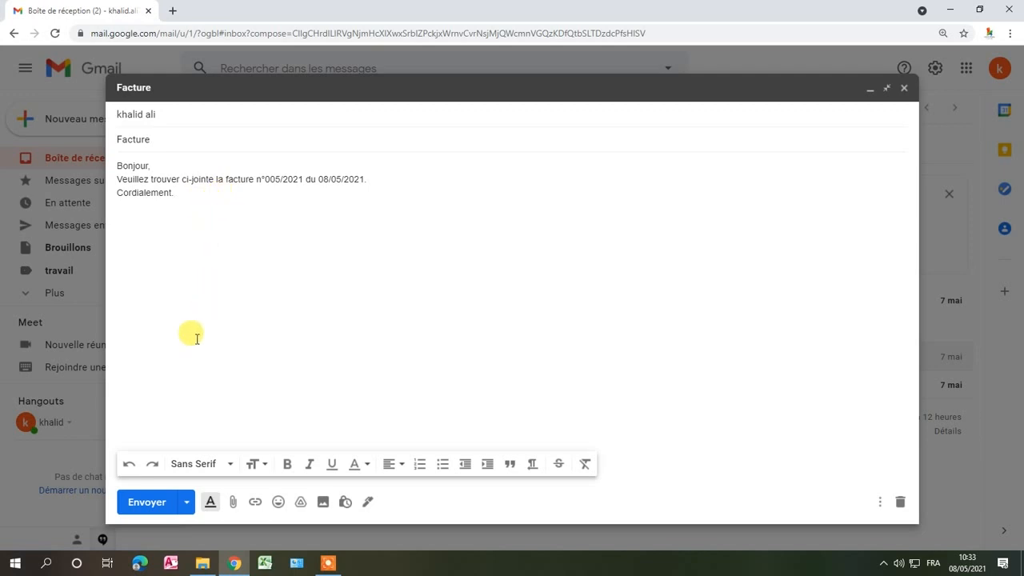
- Set the whole message text to the Large font at the Grande size
left_click_drag(201, 193, 102, 165)
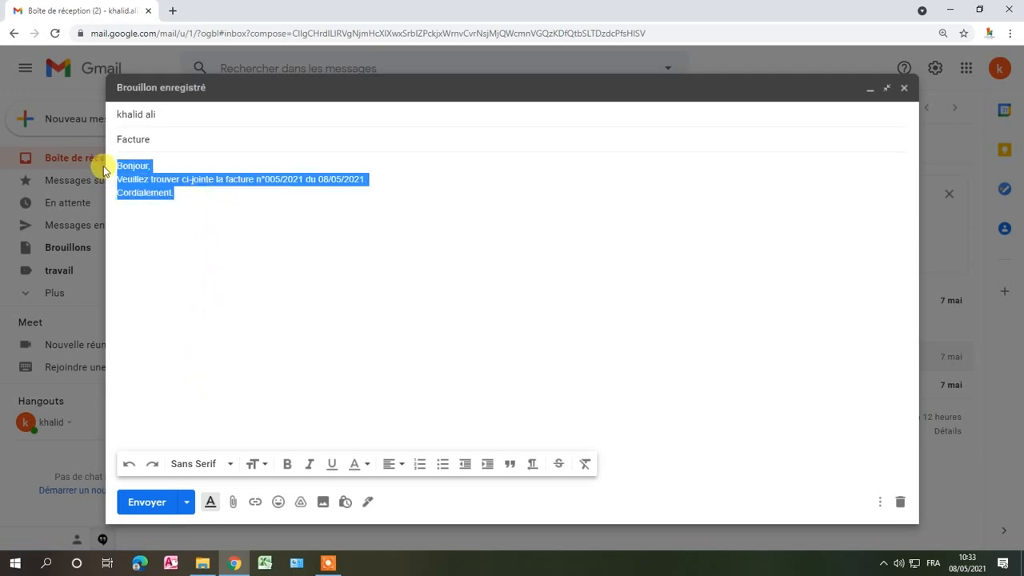
left_click(223, 466)
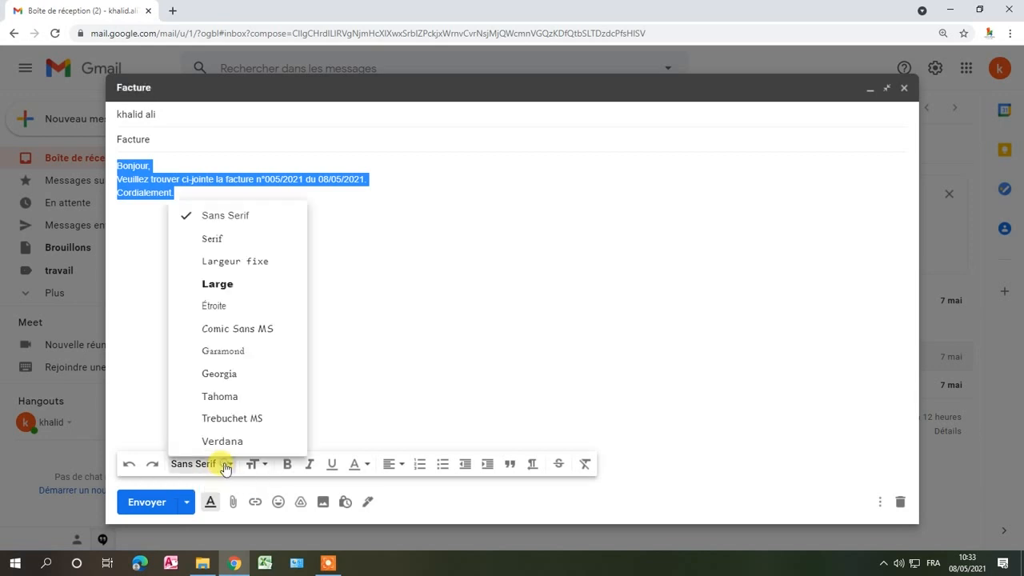
left_click(217, 284)
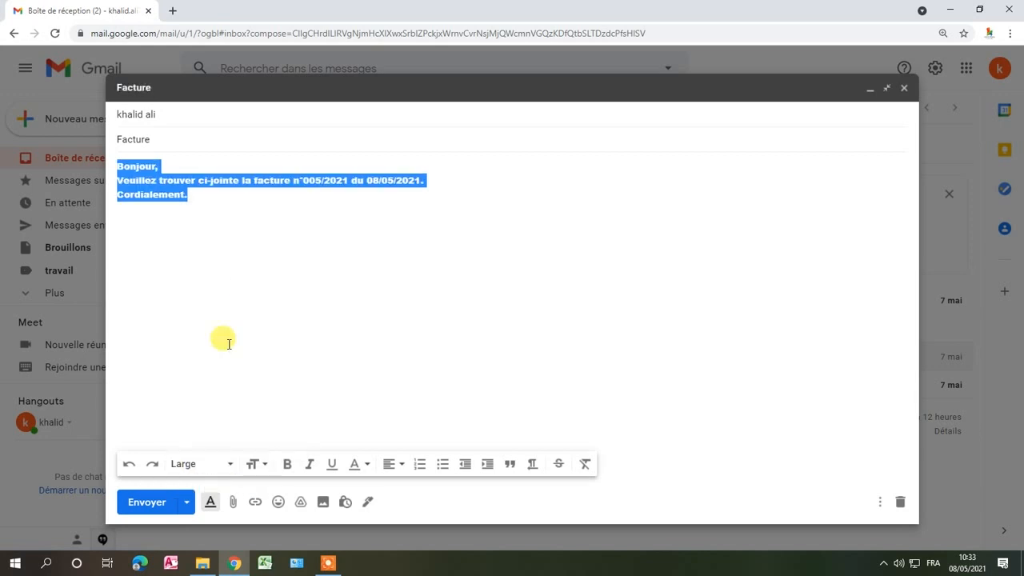
left_click(254, 464)
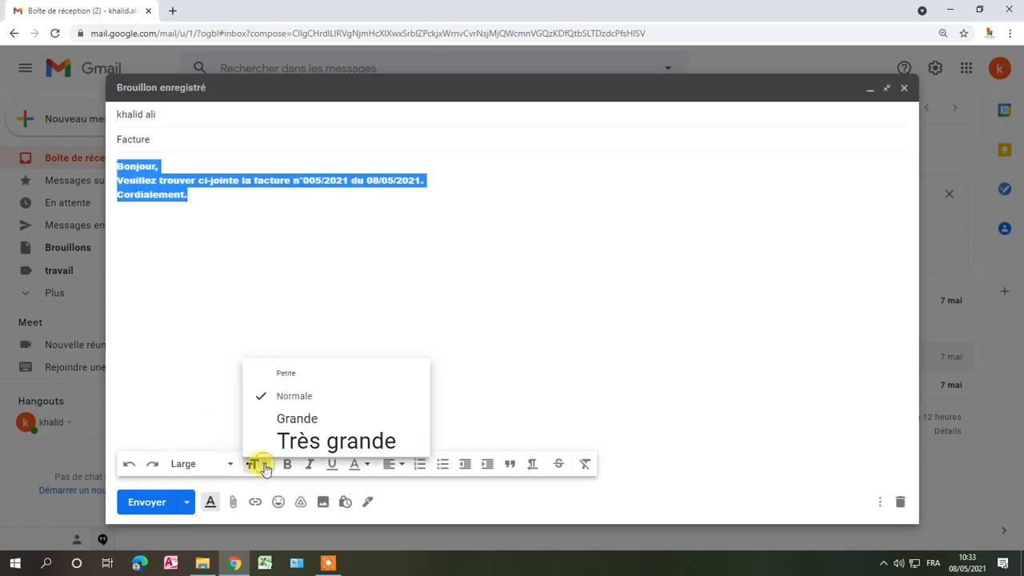
left_click(278, 419)
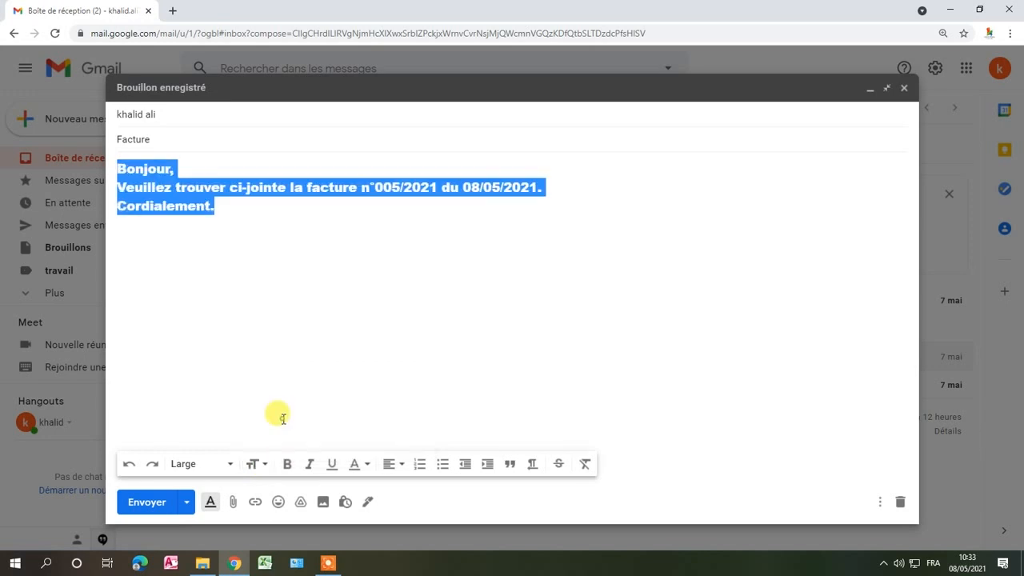
left_click(265, 464)
left_click(533, 411)
left_click(533, 411)
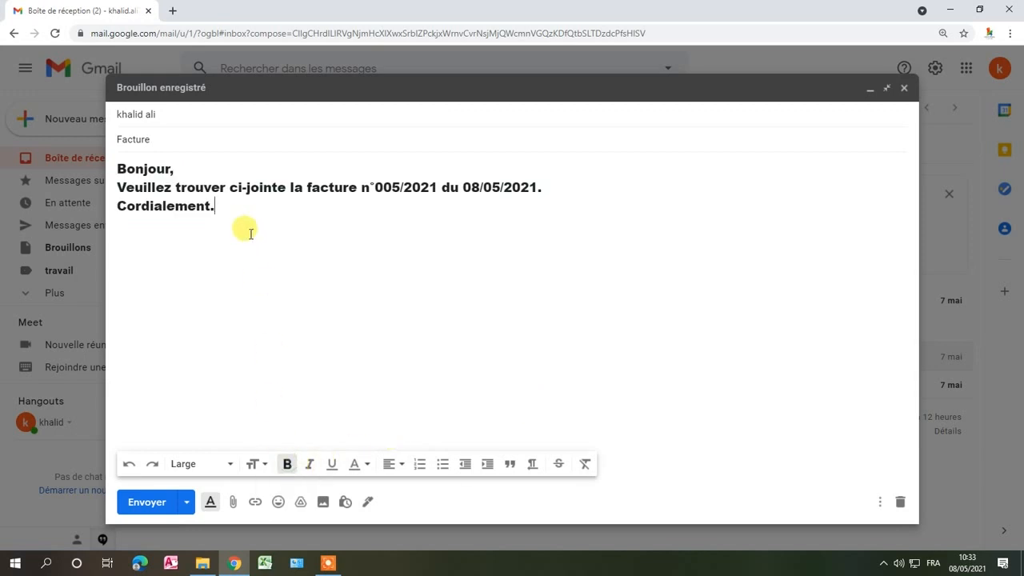
- Make the whole message text bold, italic and underlined, and color it blue
left_click_drag(245, 229, 99, 160)
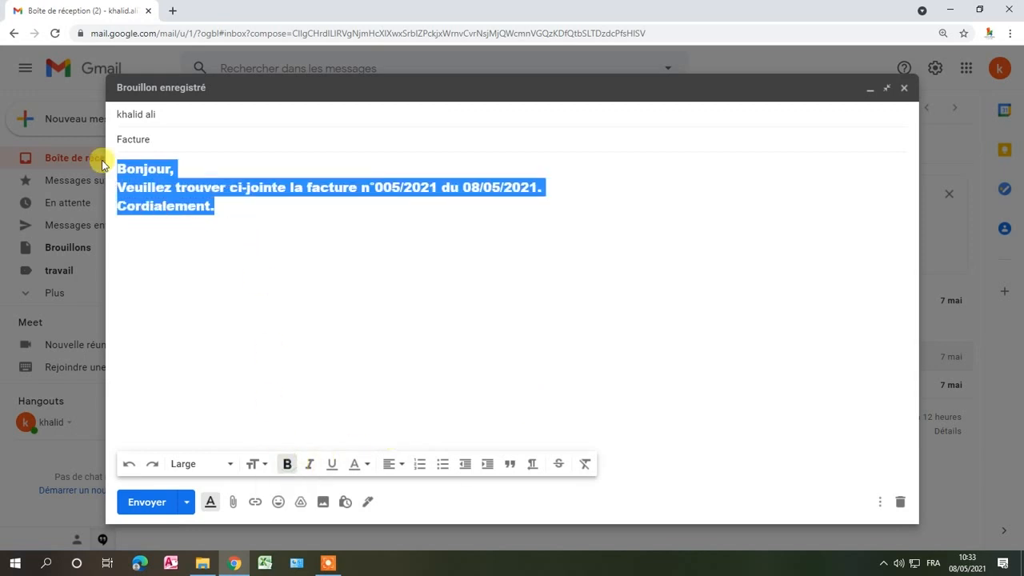
left_click(286, 464)
left_click(310, 465)
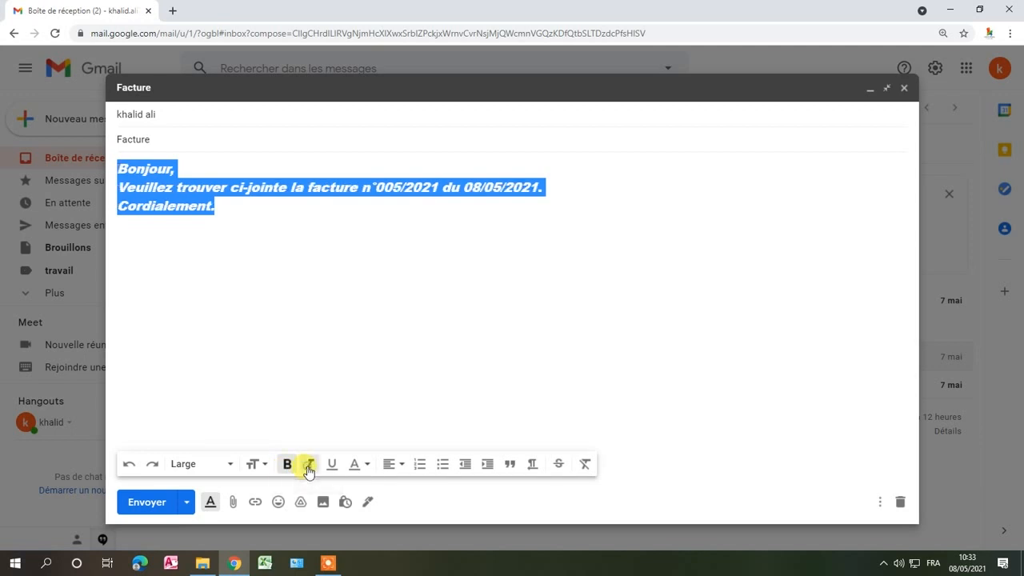
left_click(331, 464)
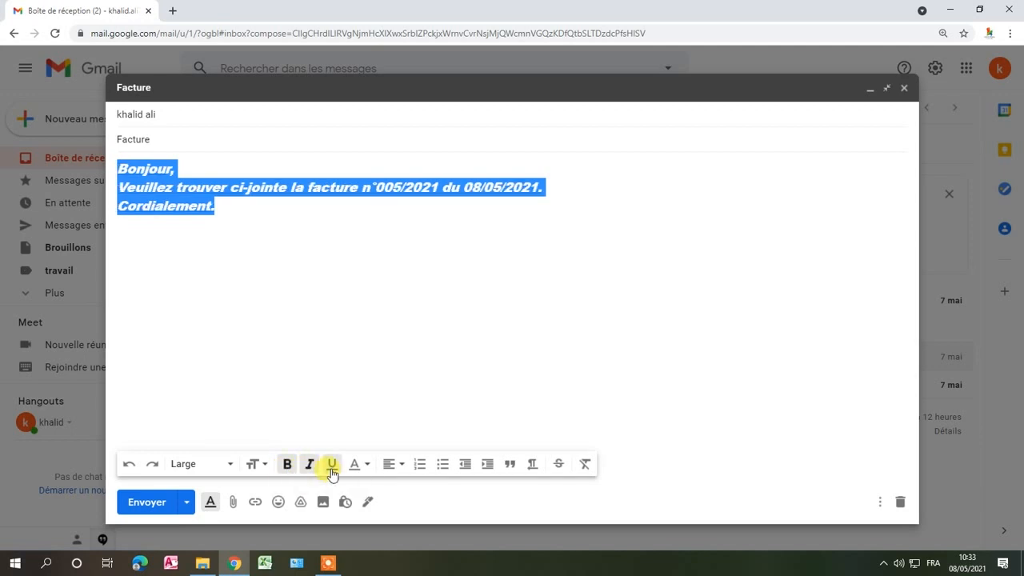
left_click(357, 466)
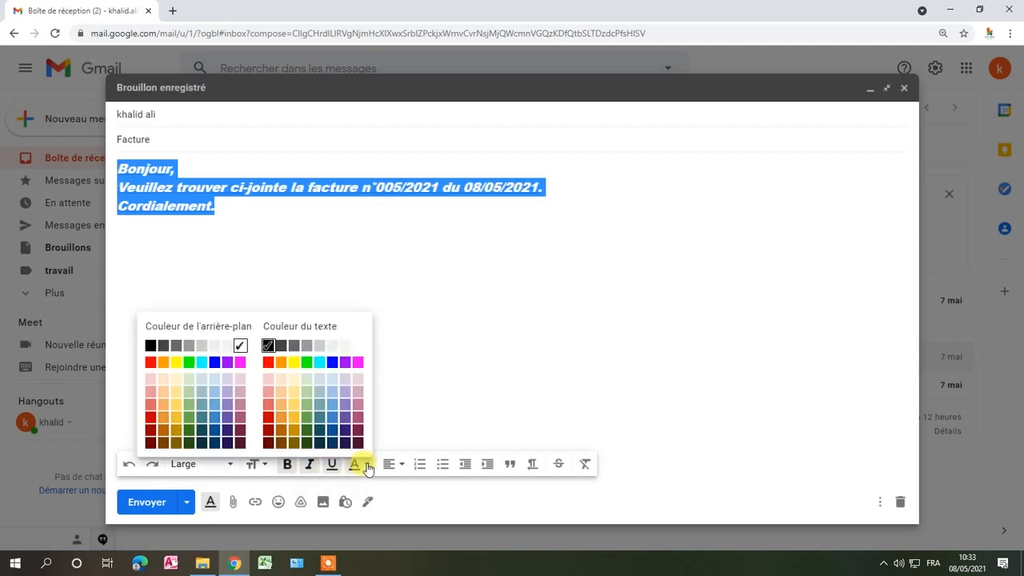
left_click(331, 360)
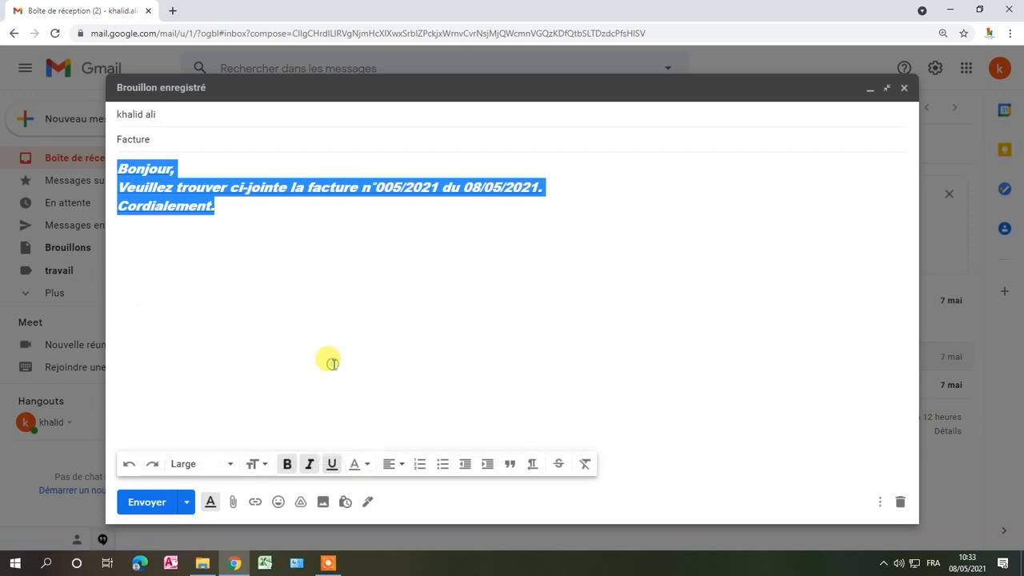
left_click(255, 340)
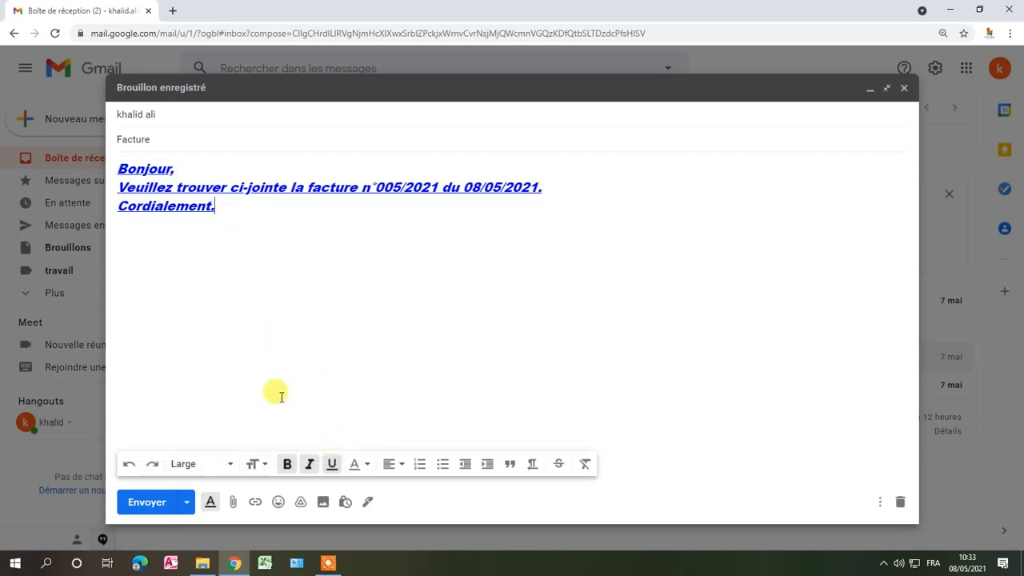
- Delete all message text after its first letter and undo that deletion
left_click_drag(248, 213, 112, 172)
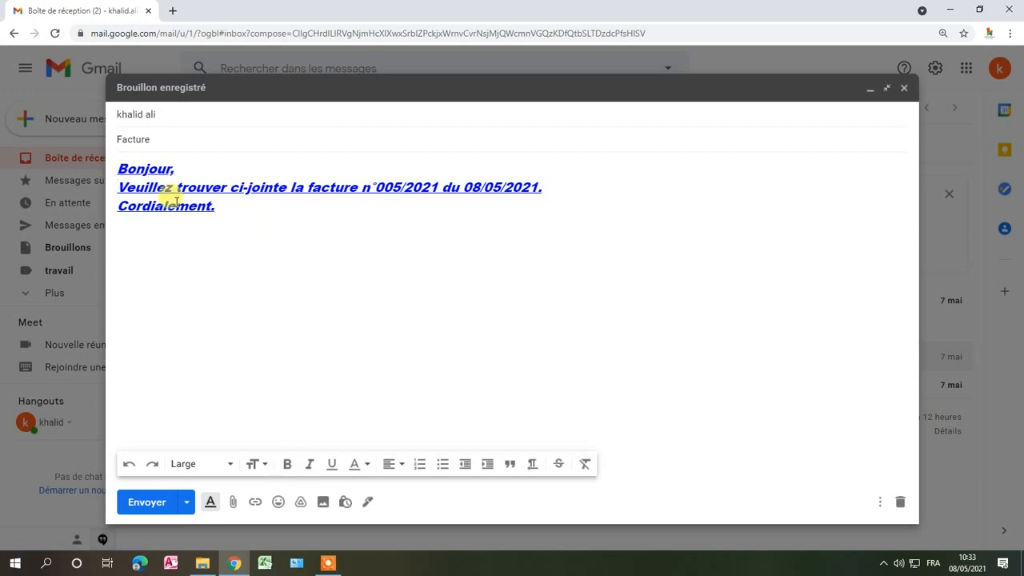
left_click_drag(224, 212, 130, 173)
key("BackSpace")
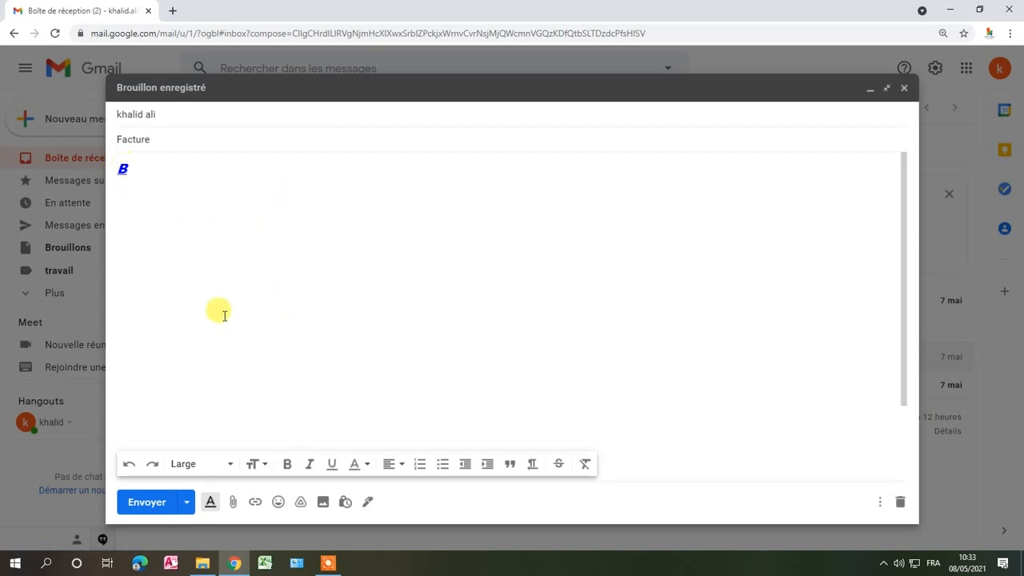
right_click(169, 256)
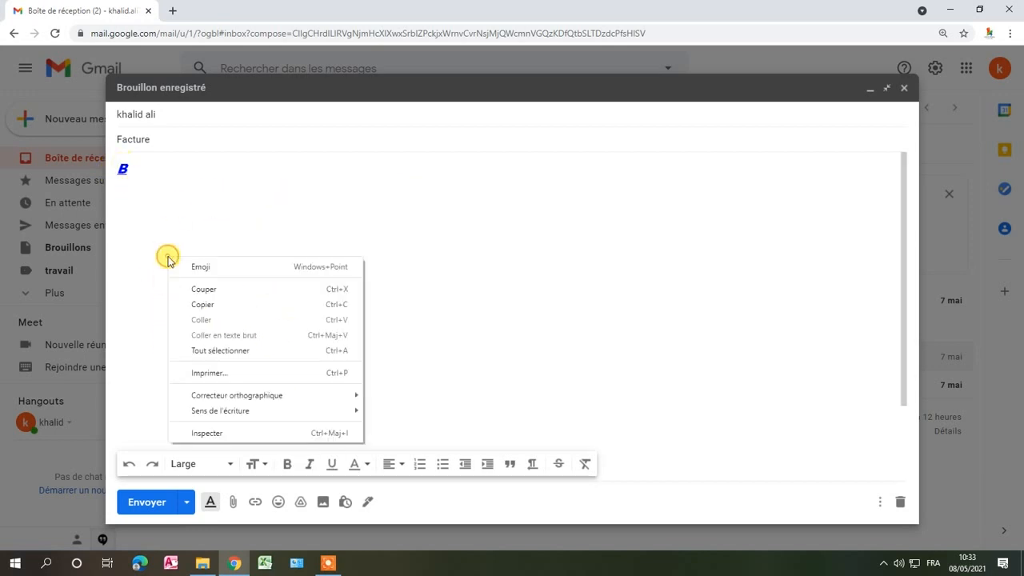
left_click(172, 204)
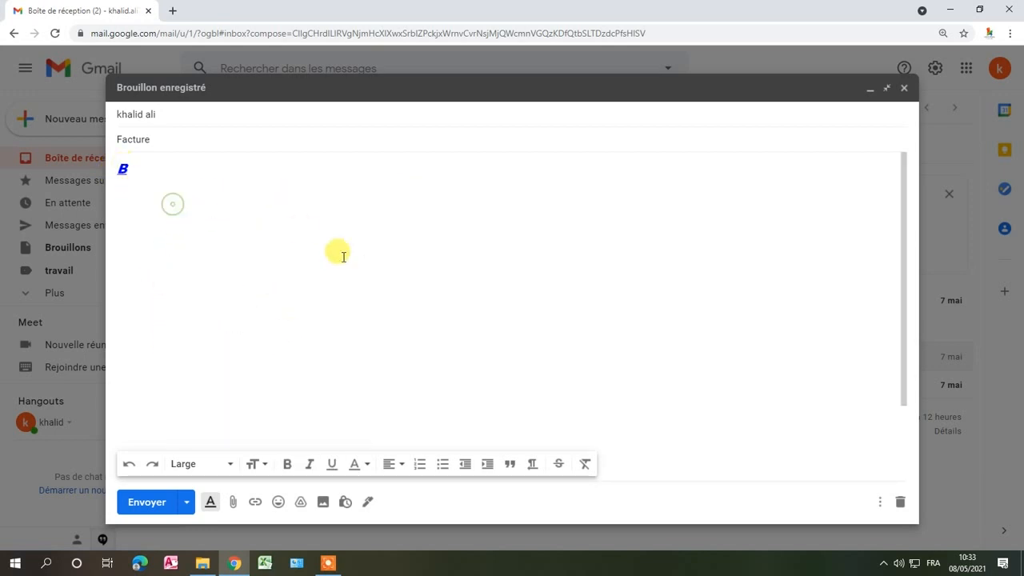
left_click(128, 464)
left_click(348, 320)
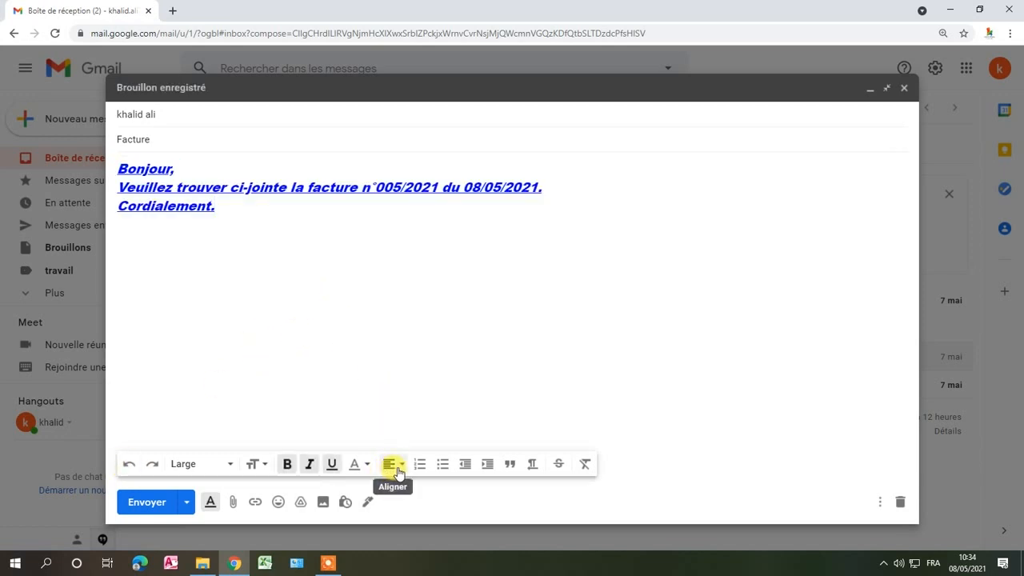
- Center the closing line "Cordialement." in the message body
left_click(395, 468)
left_click(389, 423)
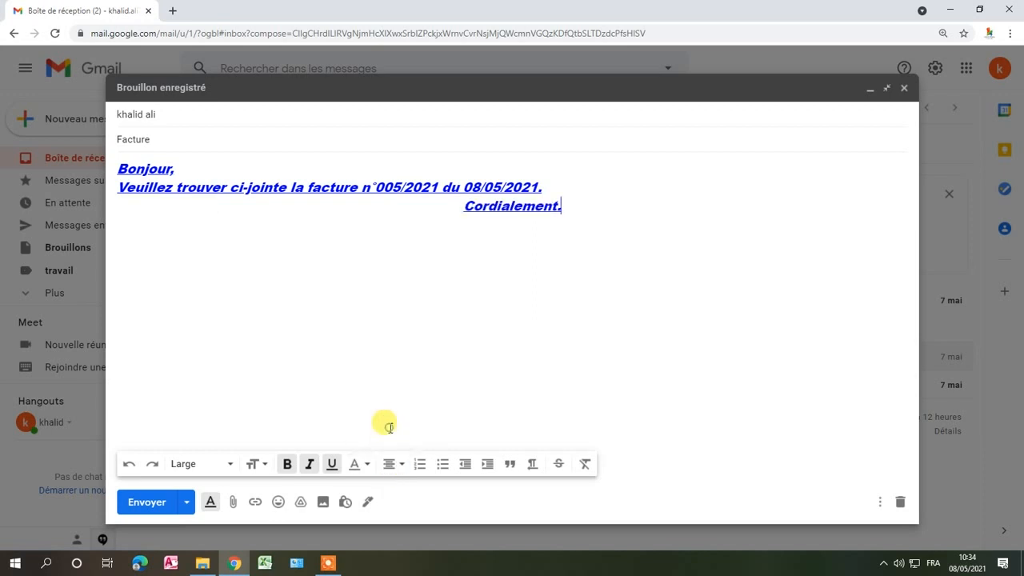
- Try center and right alignment on the whole message text, settling on left alignment
left_click_drag(592, 200, 106, 160)
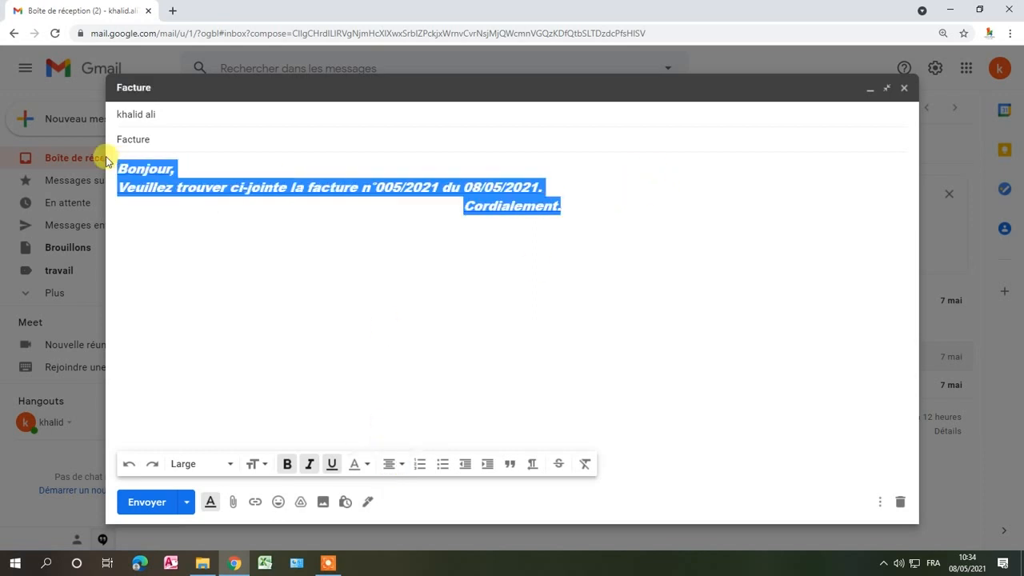
left_click(391, 464)
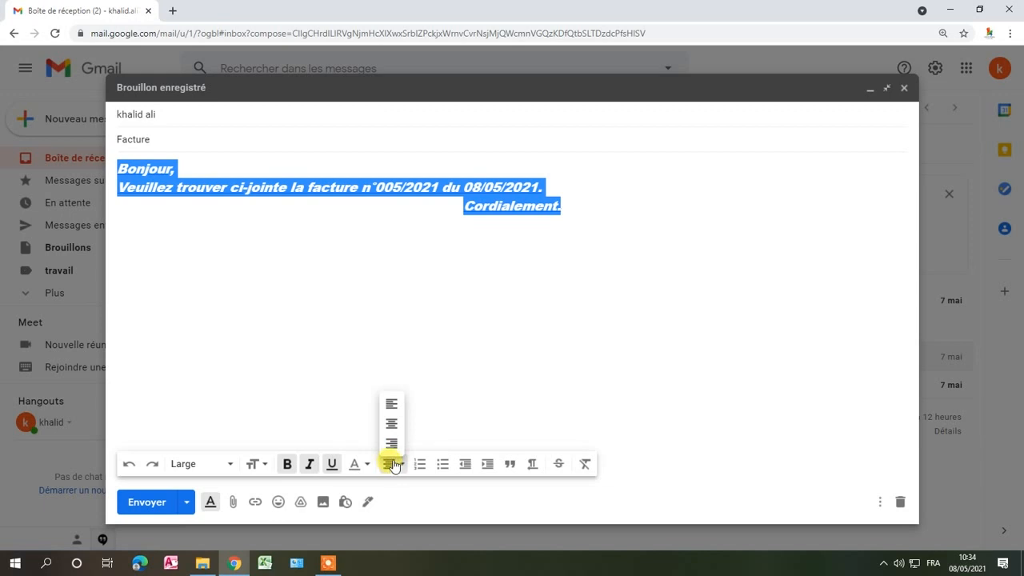
left_click(391, 423)
left_click(395, 473)
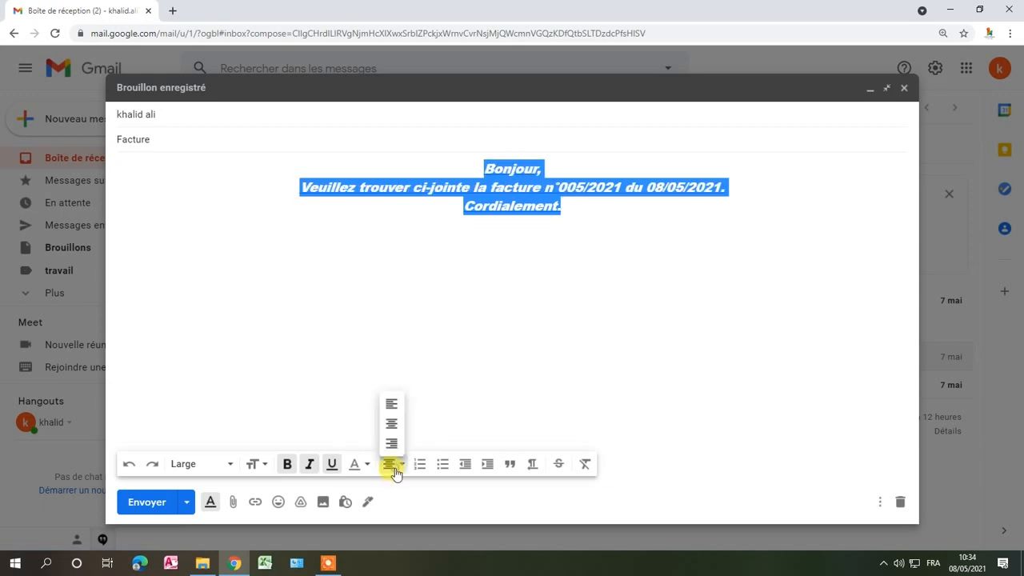
left_click(392, 443)
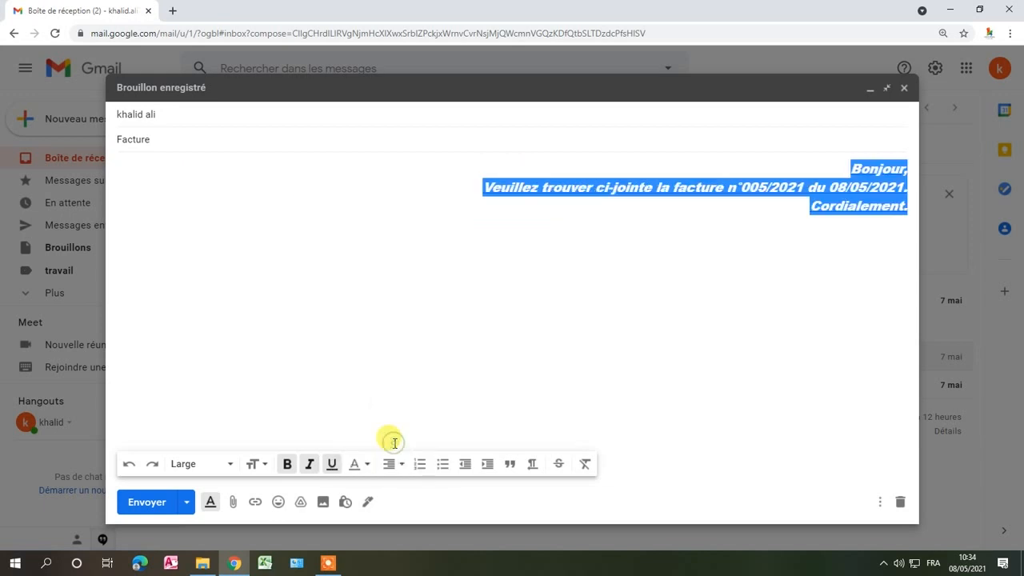
left_click(391, 465)
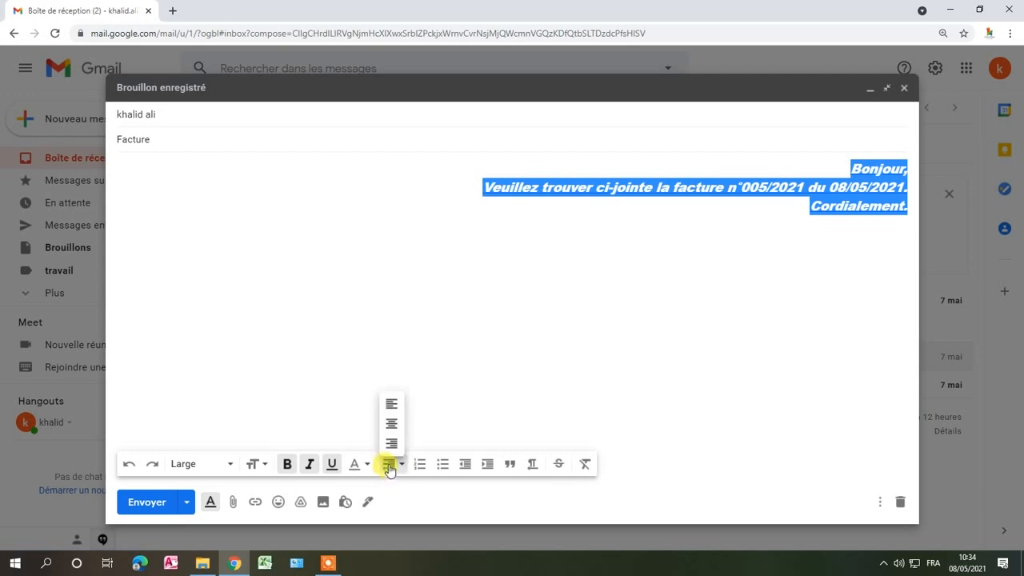
left_click(391, 406)
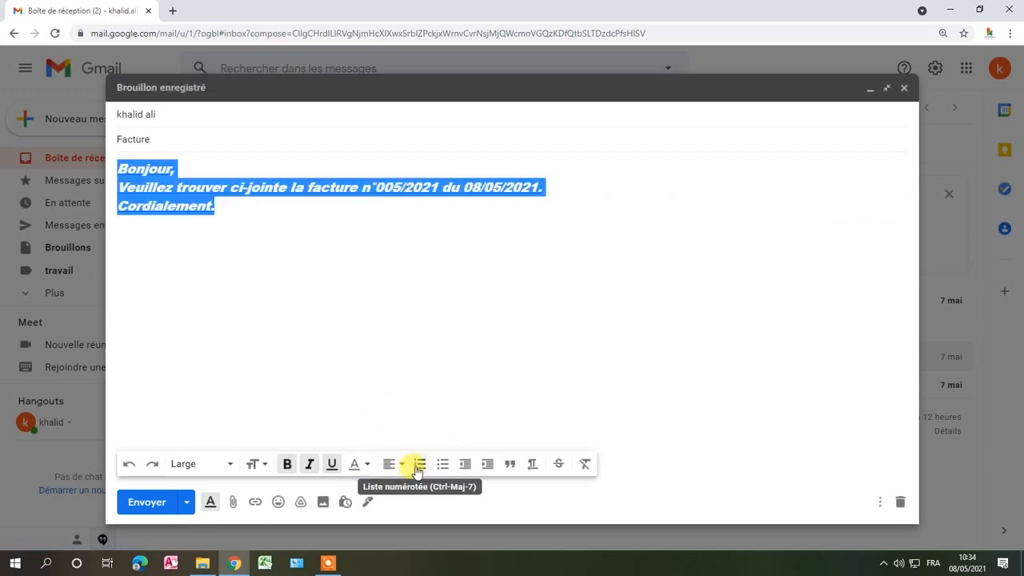
- Add the line "facture n°001" above "Cordialement.", with a blank line before and after it
left_click(125, 213)
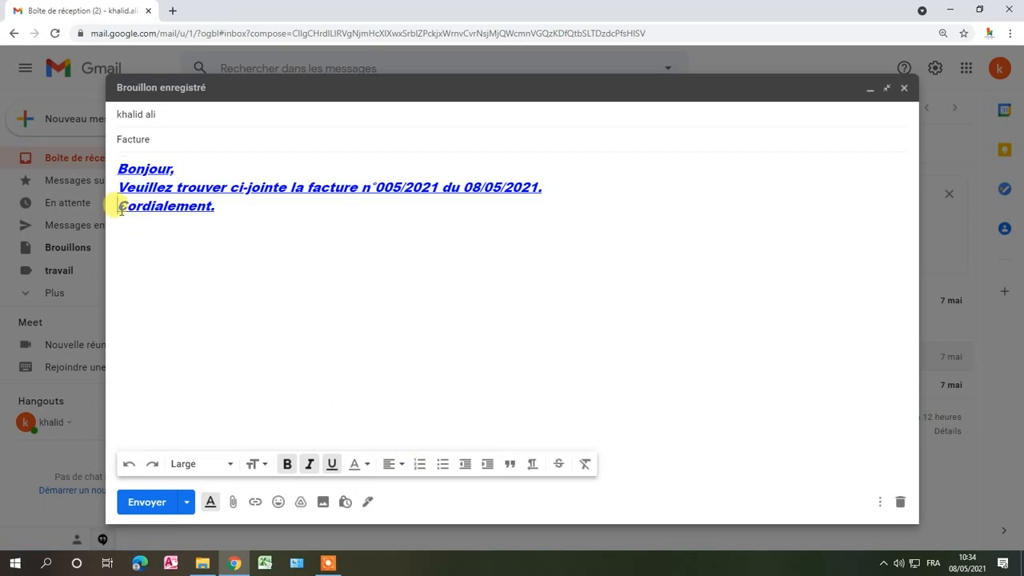
key("Return")
key("Return")
key("Return")
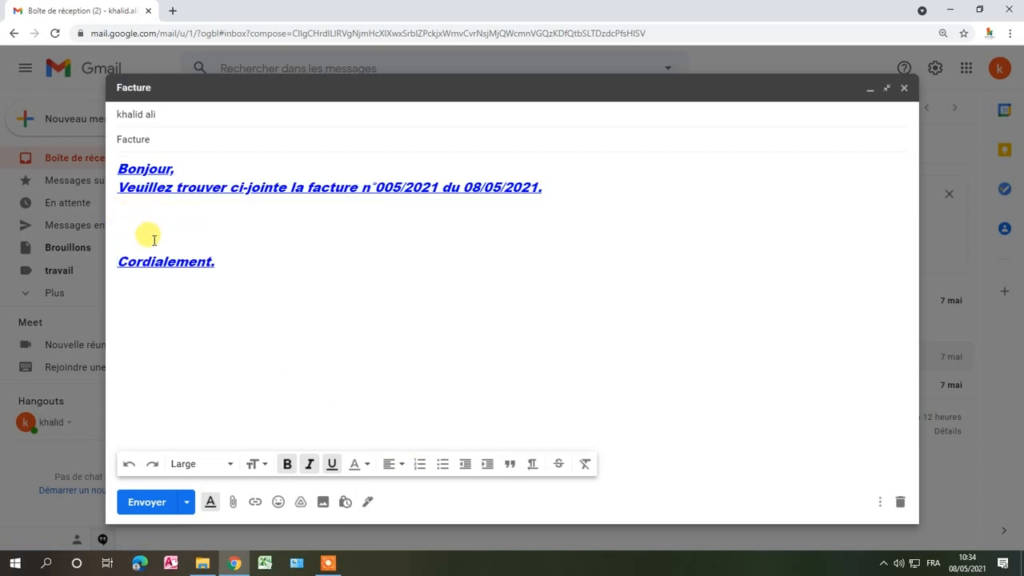
type("facture n°")
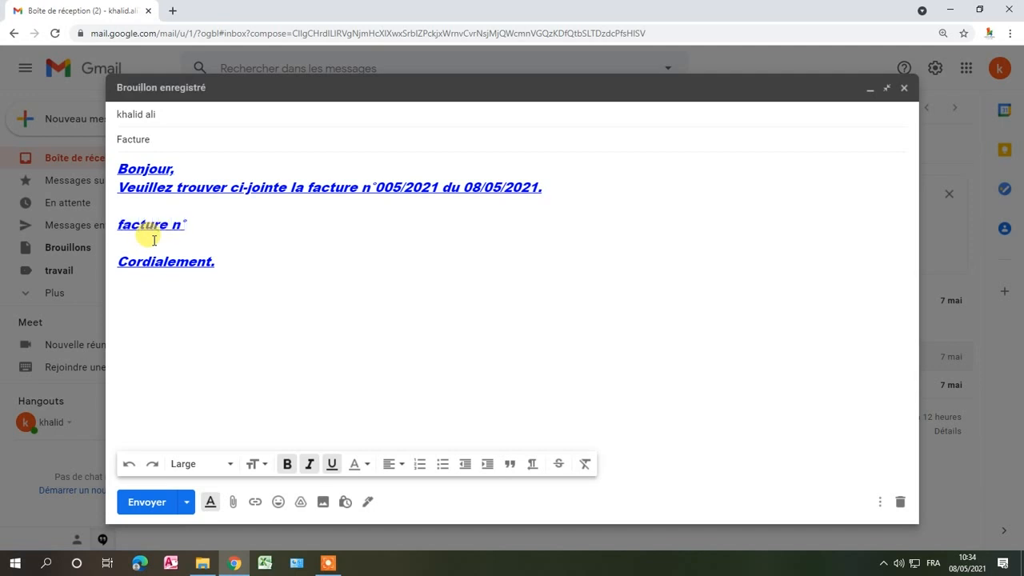
type("001")
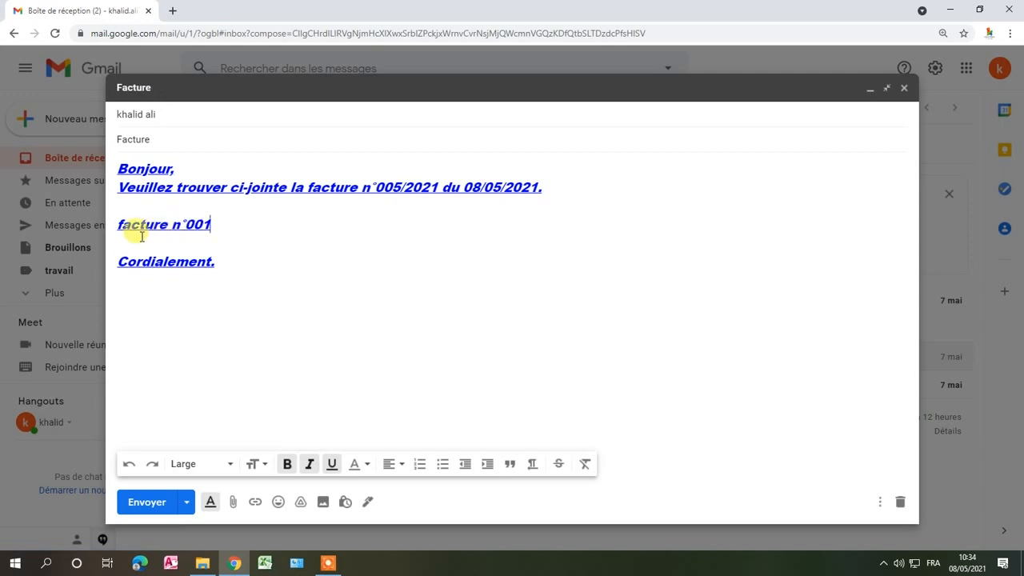
- Format the "facture n°001" line as a numbered list
left_click_drag(114, 224, 211, 227)
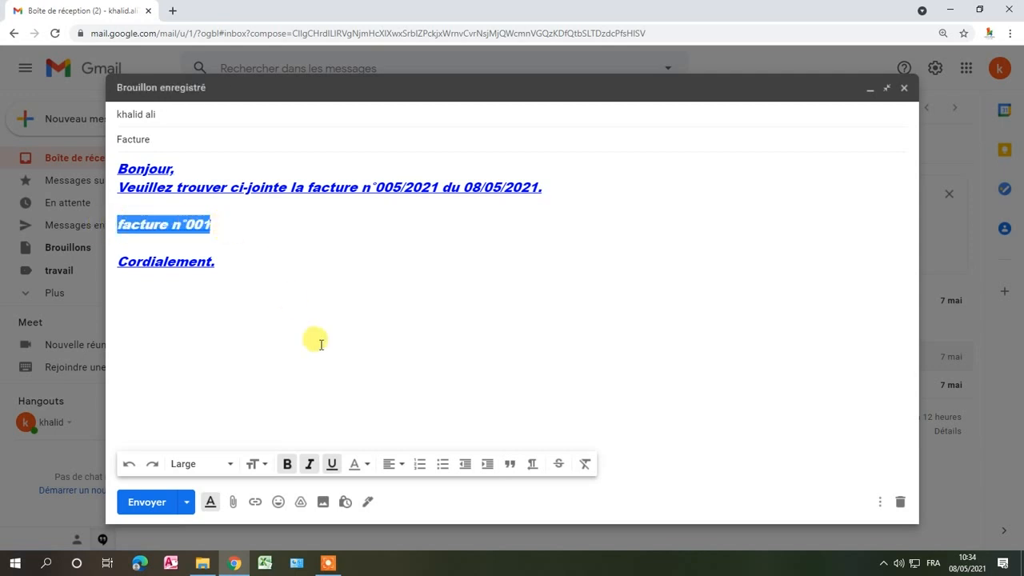
left_click(419, 464)
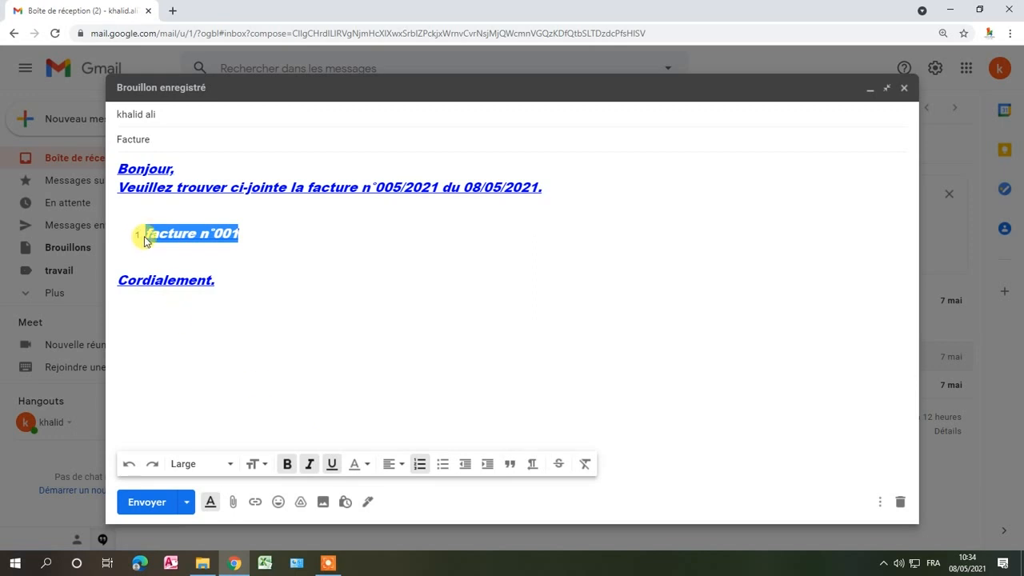
left_click(315, 324)
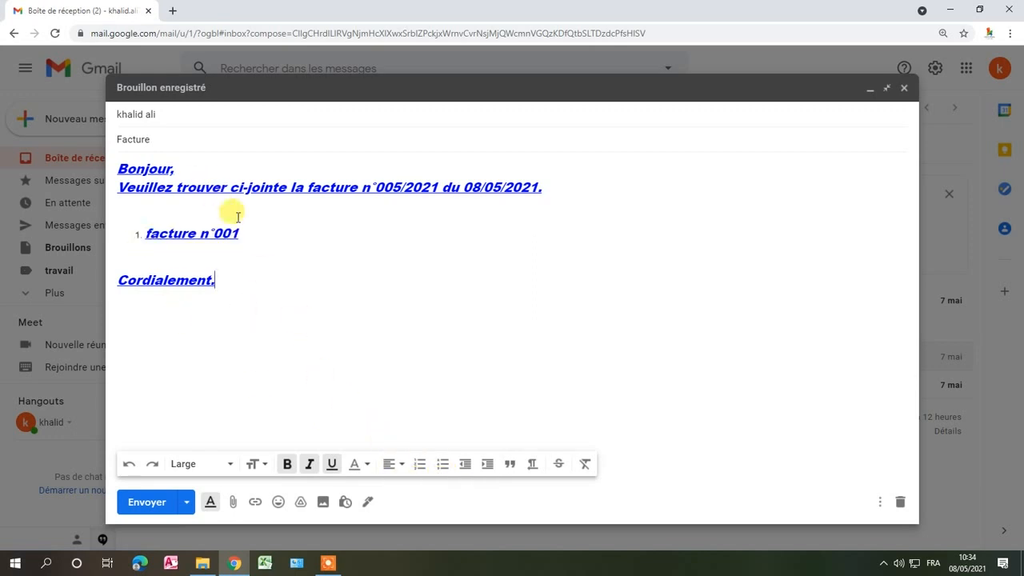
- Change the "facture n°001" line to a bulleted list and remove the list formatting by decreasing its indent
left_click_drag(237, 233, 127, 221)
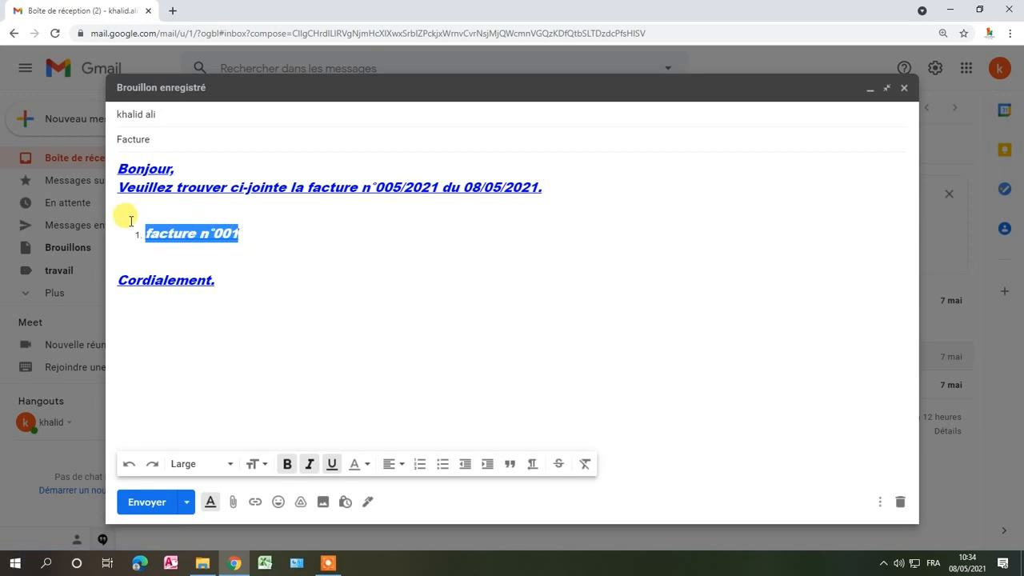
left_click(442, 464)
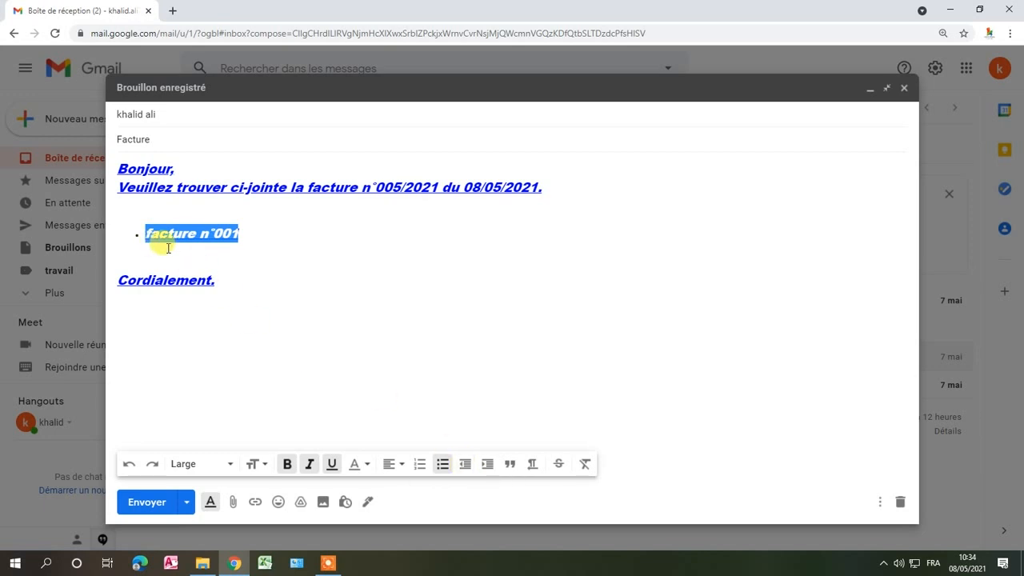
left_click(469, 463)
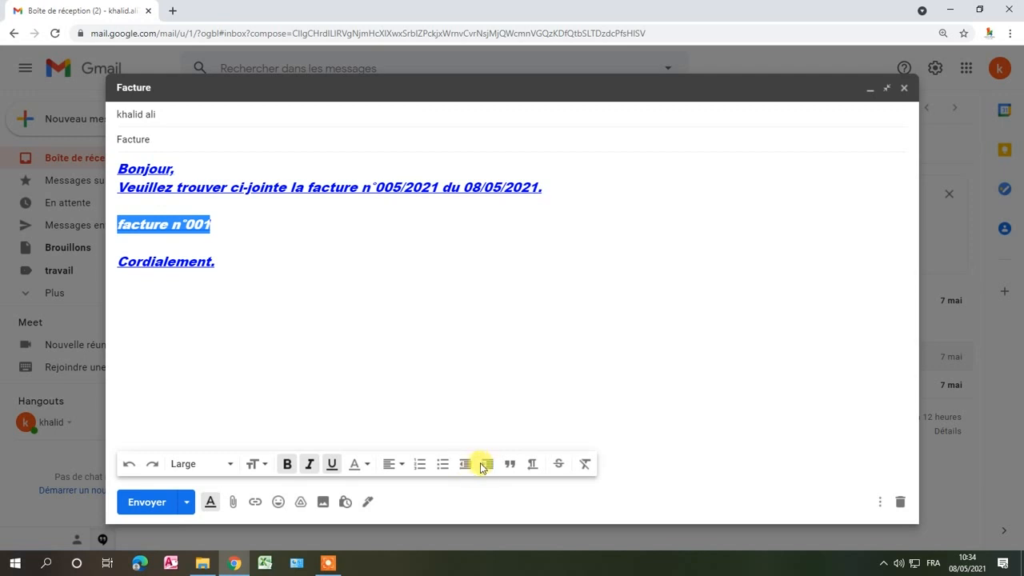
- Indent the "facture n°001" line by several levels and format it as a quote
left_click(487, 464)
left_click(486, 464)
left_click(466, 464)
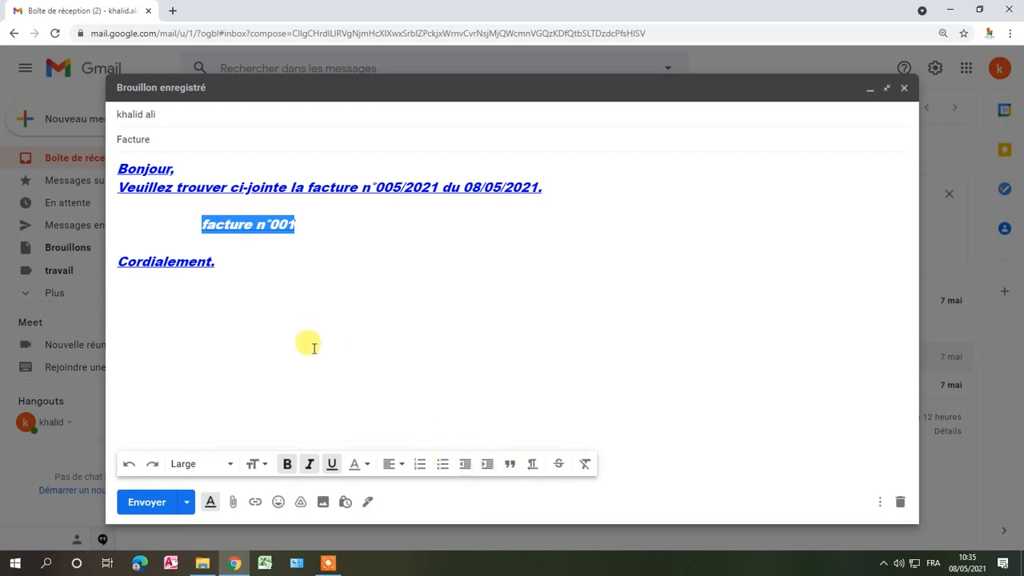
left_click(510, 465)
- Switch the closing line "Cordialement." to right-to-left text direction and back to left-to-right
left_click(290, 318)
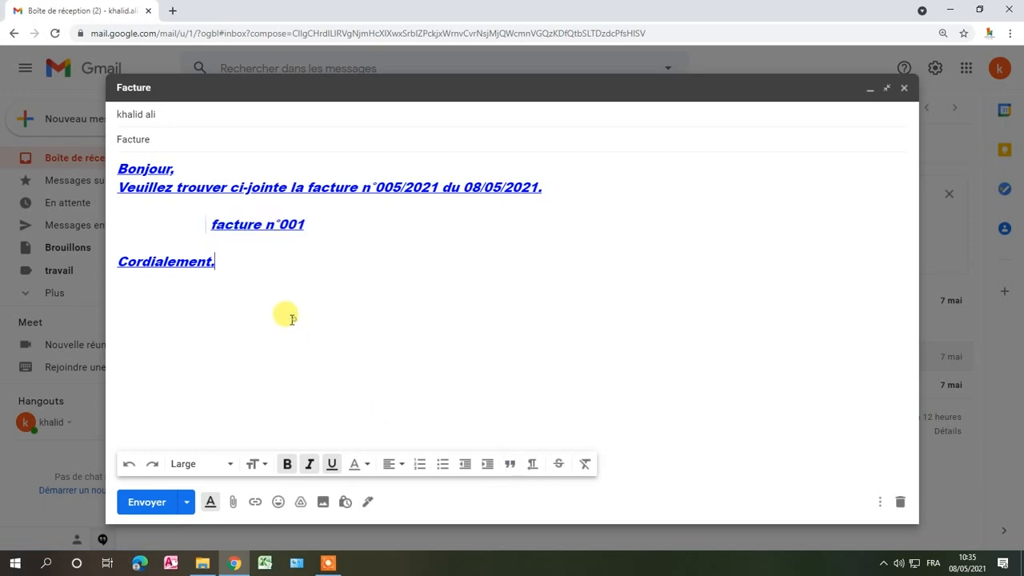
left_click(531, 464)
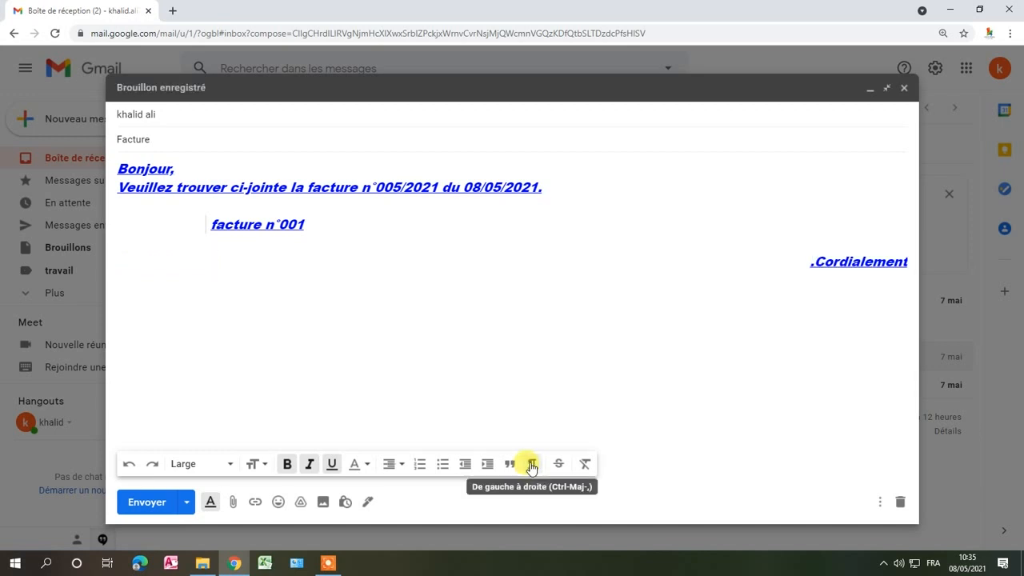
left_click(531, 464)
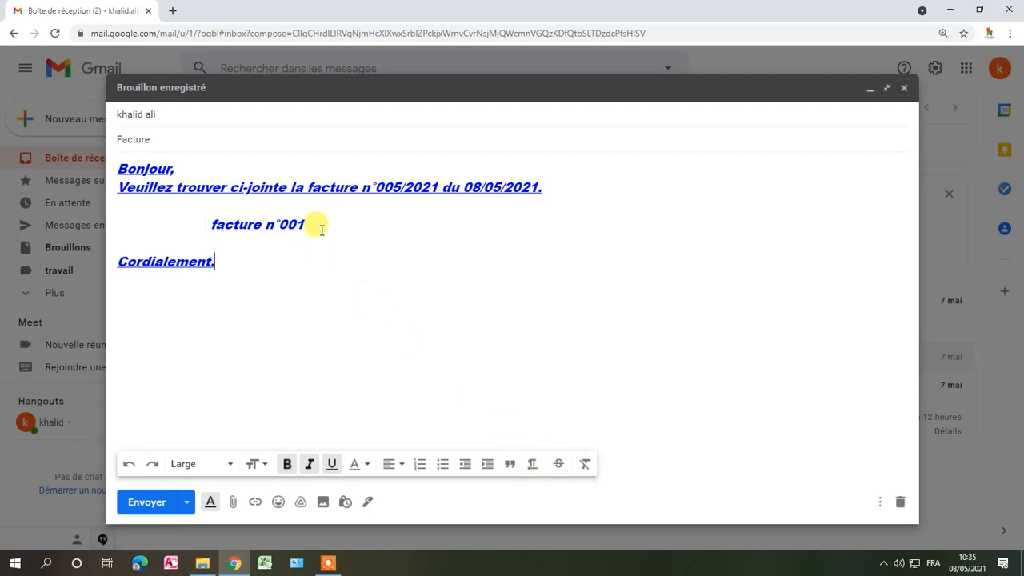
- Apply strikethrough to the word "Cordialement" in the closing line
left_click_drag(312, 224, 210, 223)
left_click_drag(218, 258, 107, 258)
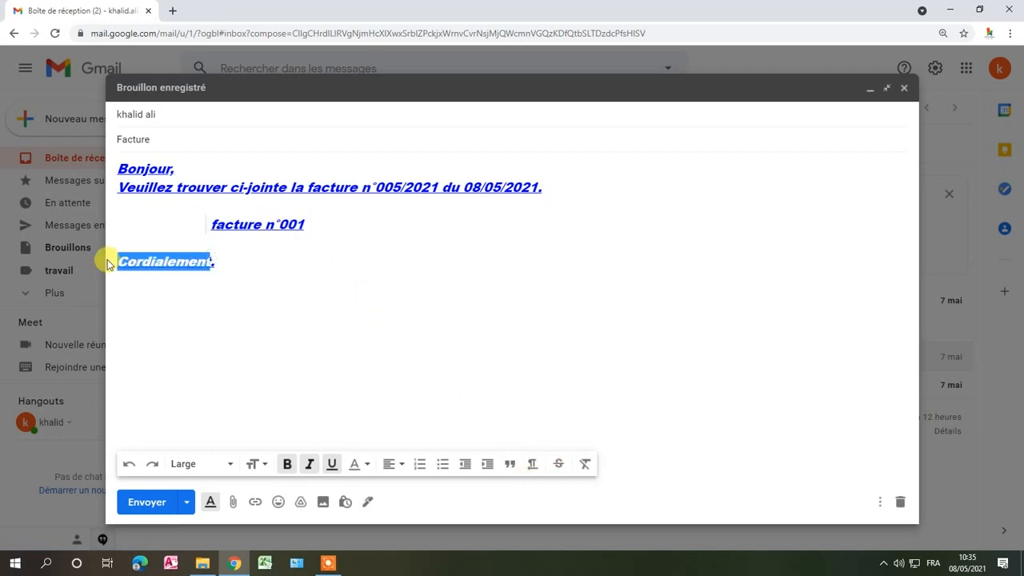
left_click(558, 464)
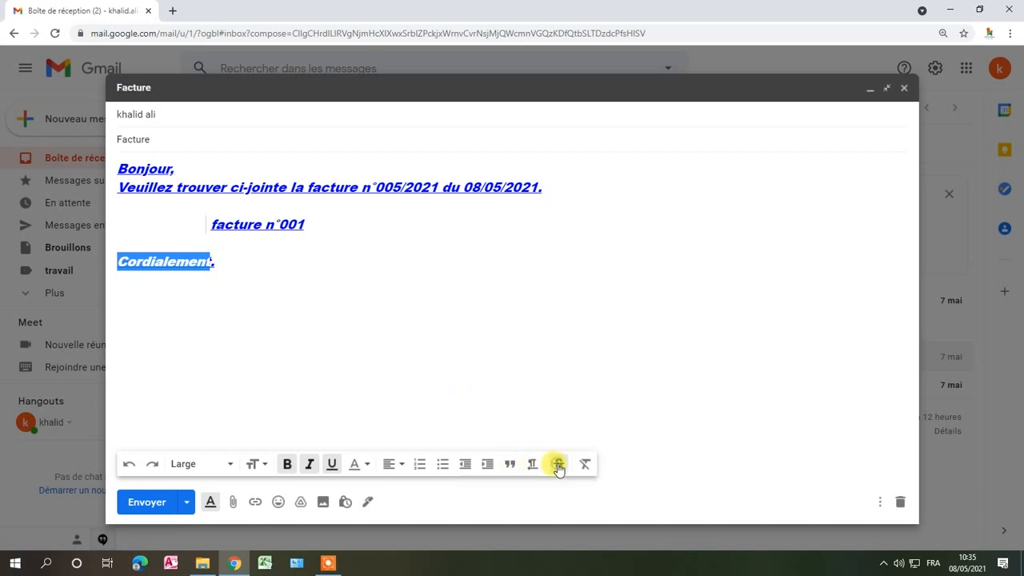
left_click(334, 345)
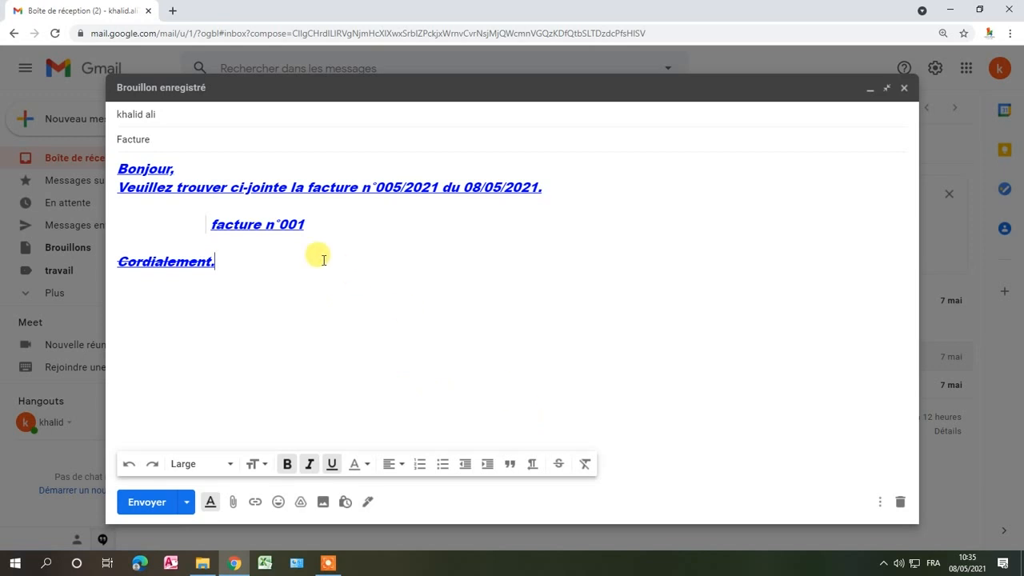
- Remove all formatting from the whole message text and select the quote mark before "facture n°001"
left_click_drag(320, 258, 102, 170)
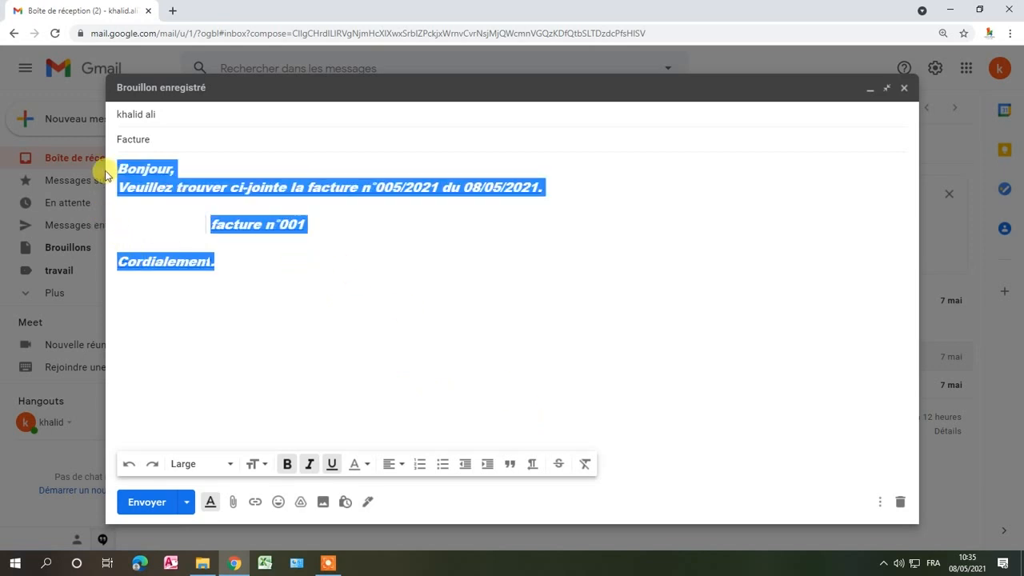
left_click(585, 466)
left_click(272, 342)
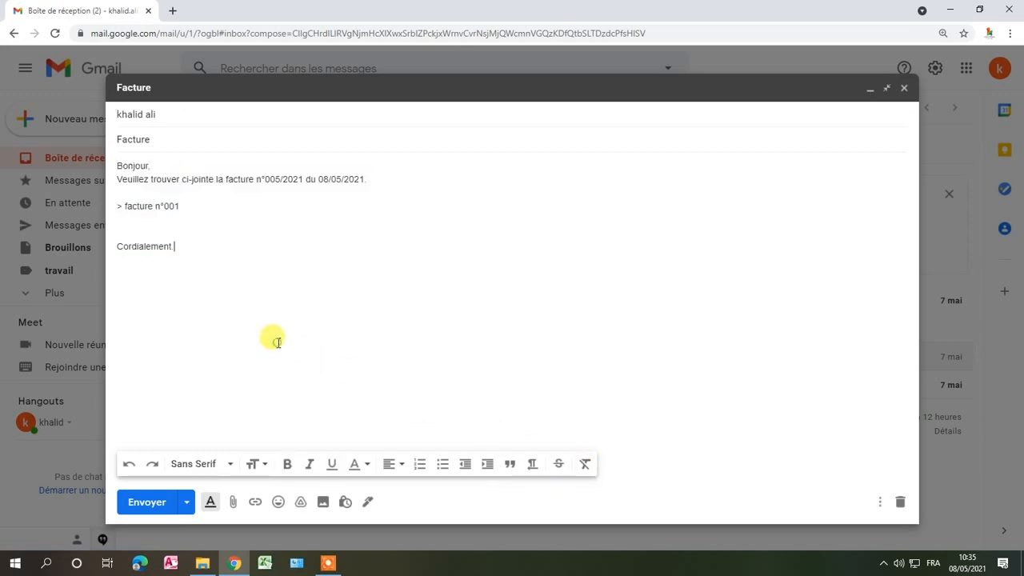
double_click(116, 206)
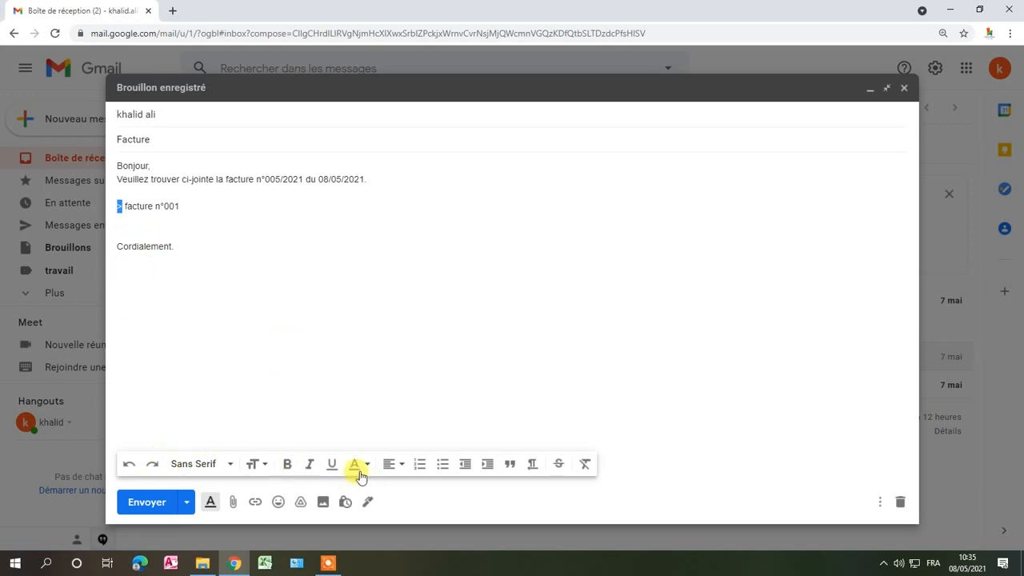
- Attach the Excel file "facture" from the Bureau folder to the message
left_click(233, 503)
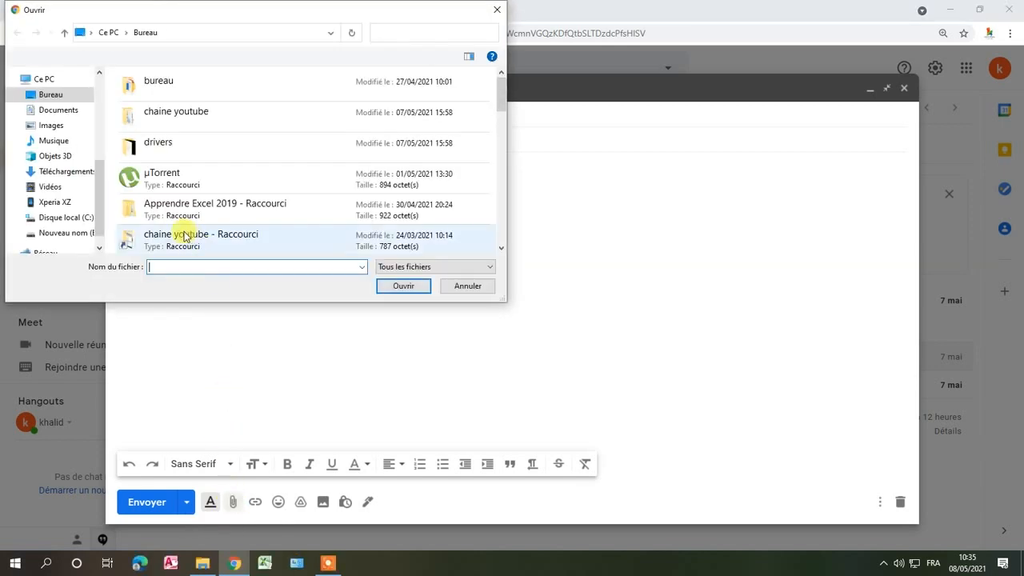
scroll(178, 231, "down", 2)
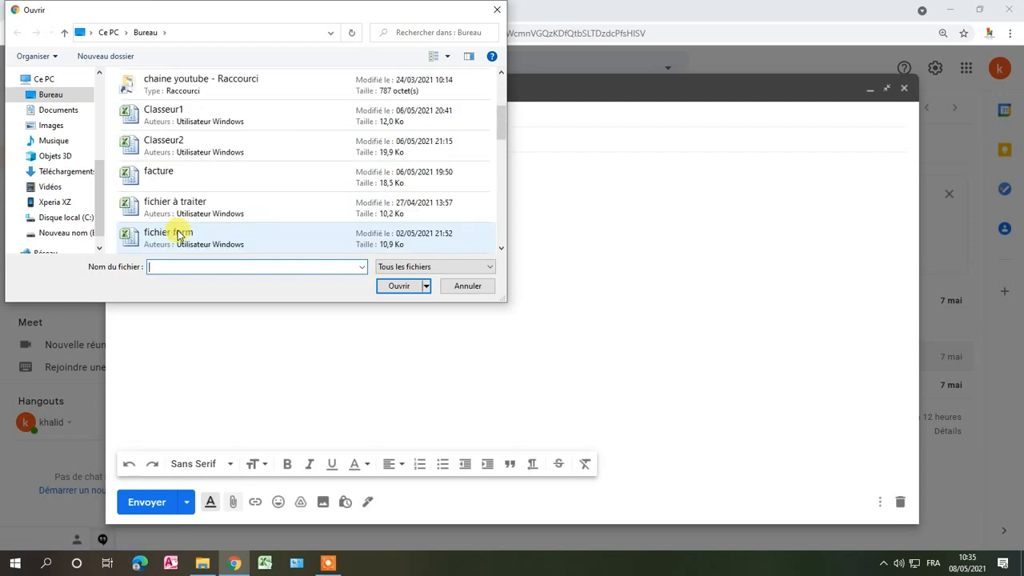
left_click(171, 173)
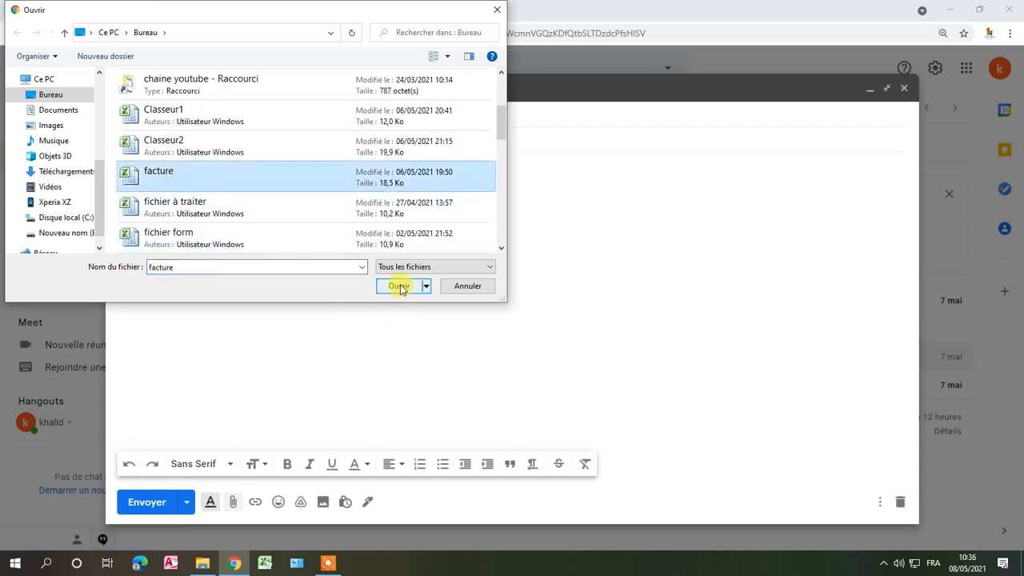
left_click(399, 286)
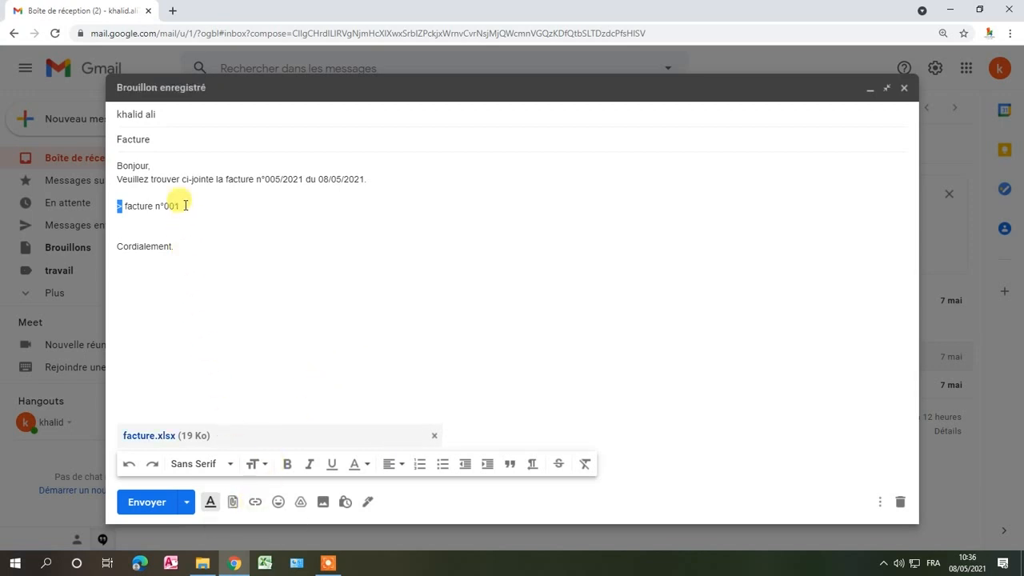
left_click_drag(181, 207, 132, 203)
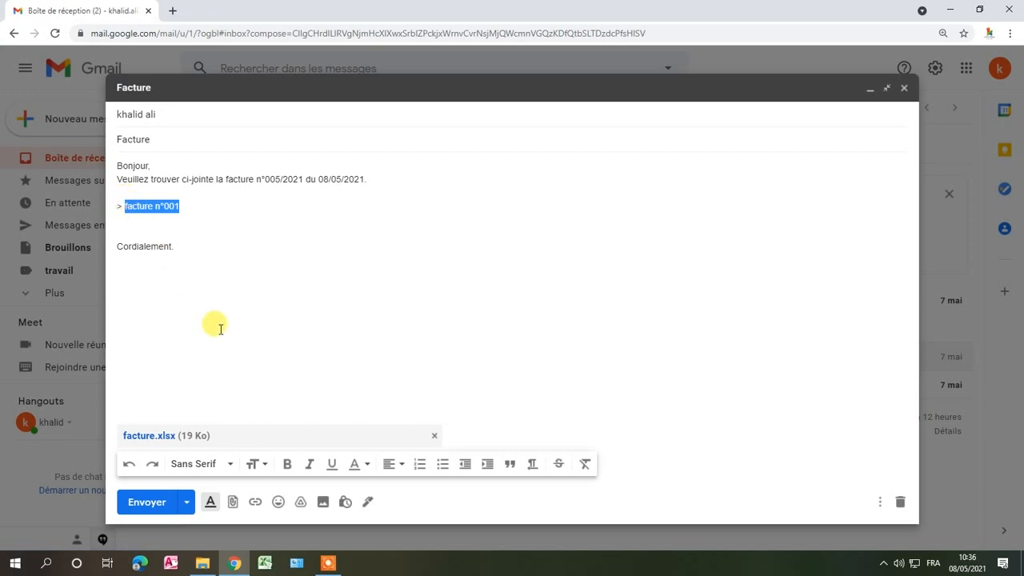
left_click(255, 502)
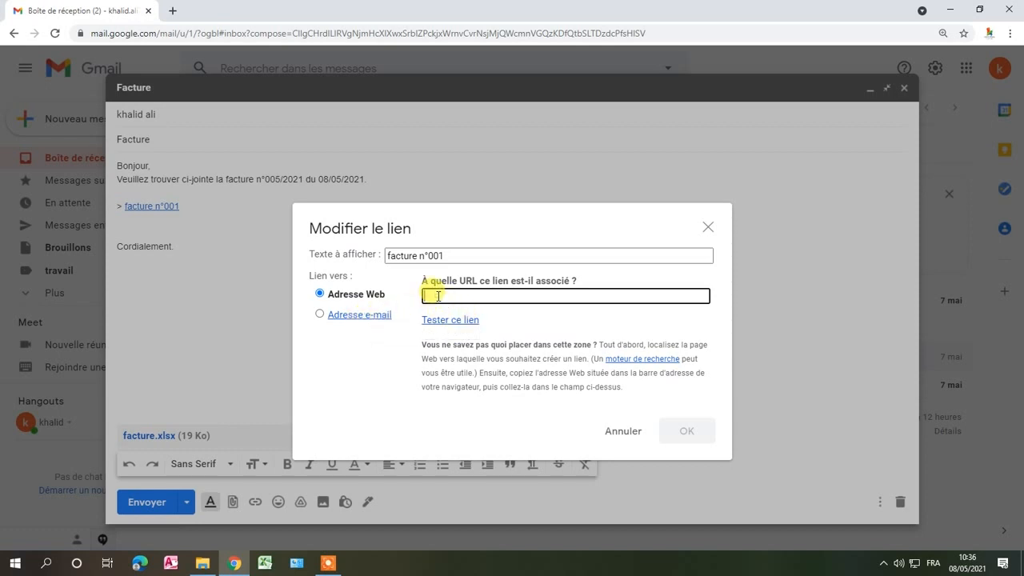
type("www.google.com")
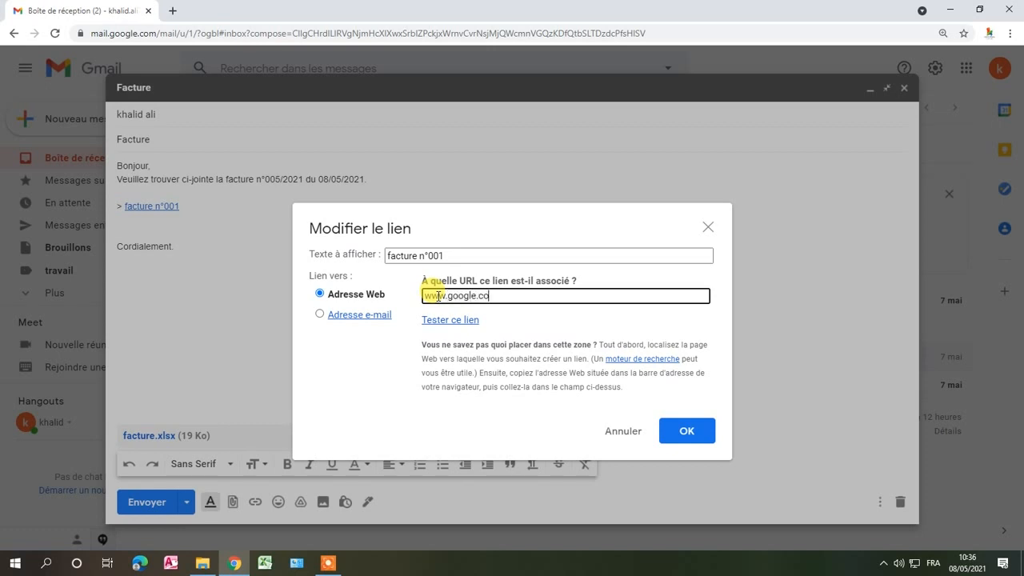
left_click(676, 432)
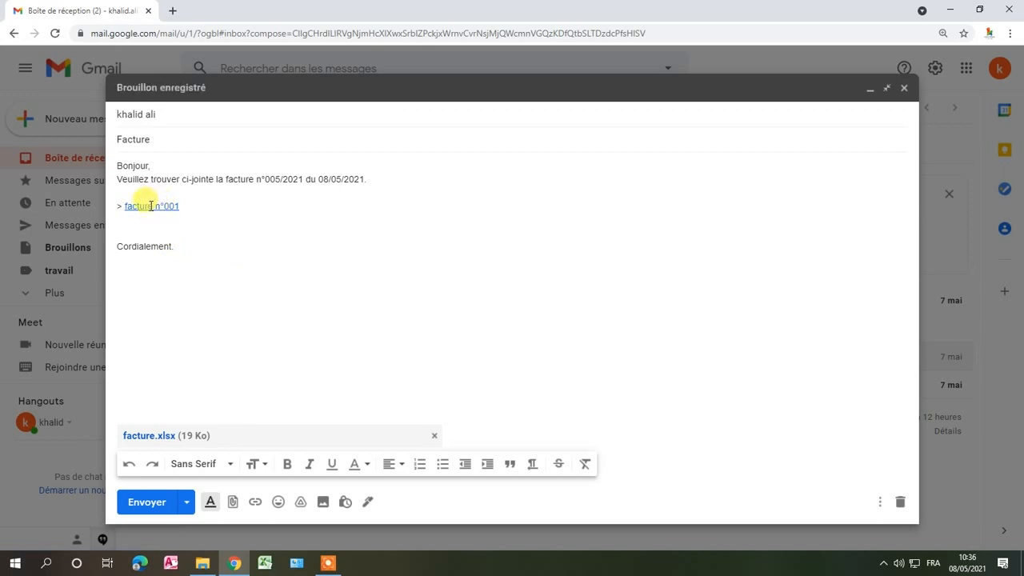
left_click(151, 207)
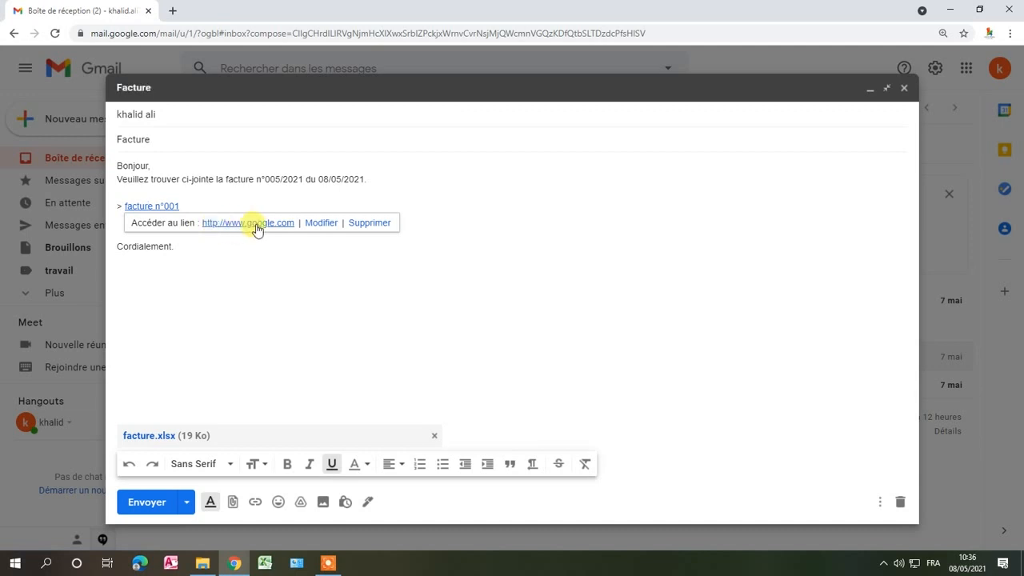
- Insert the grinning face emoji after "Cordialement." and close the emoji picker
left_click(294, 277)
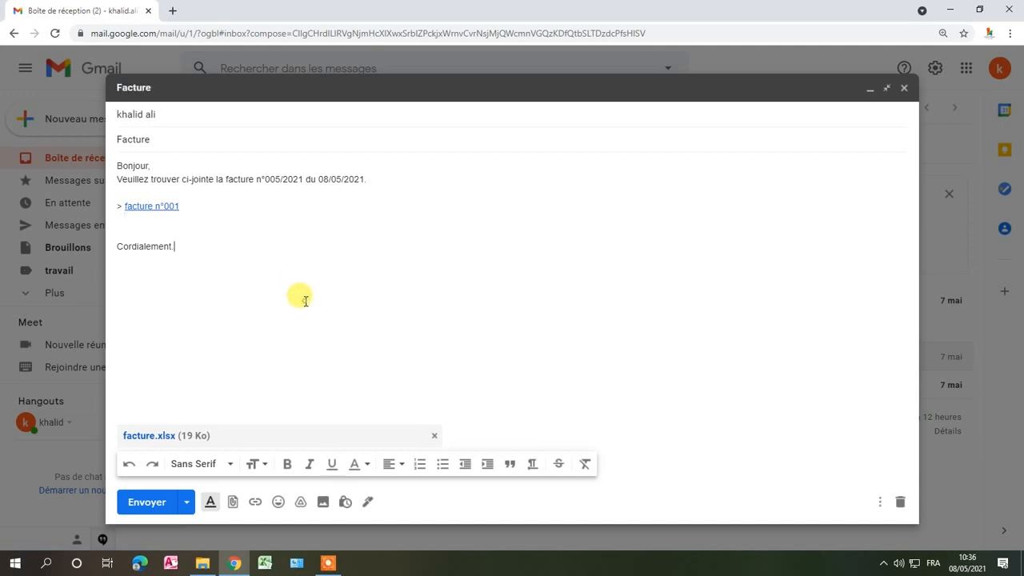
left_click(278, 502)
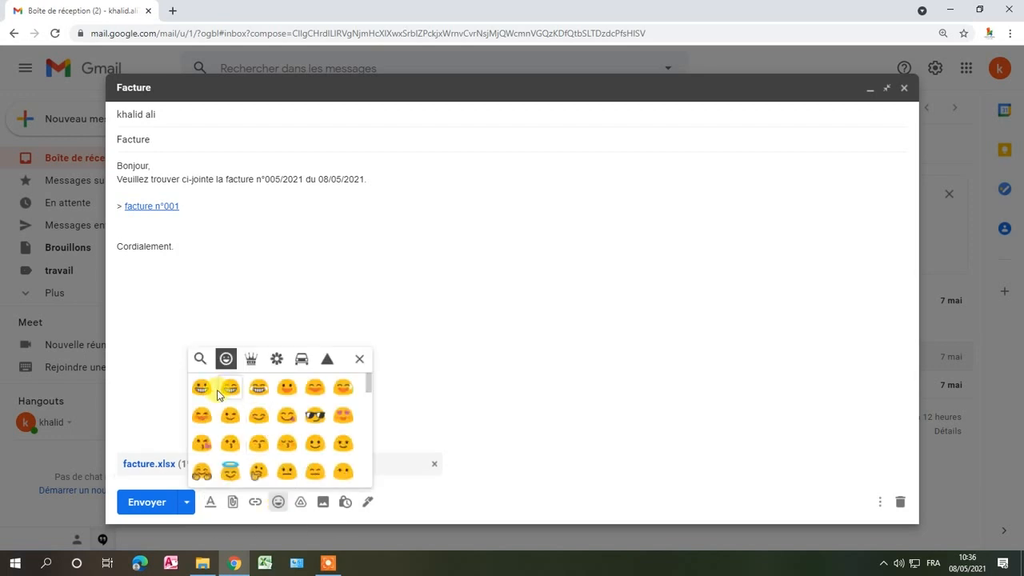
left_click(204, 397)
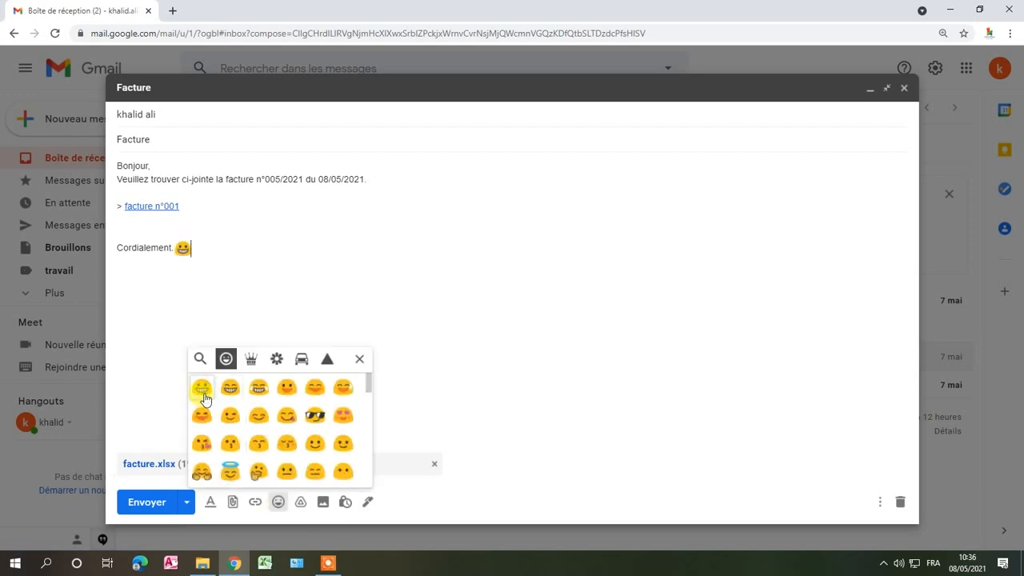
left_click(411, 406)
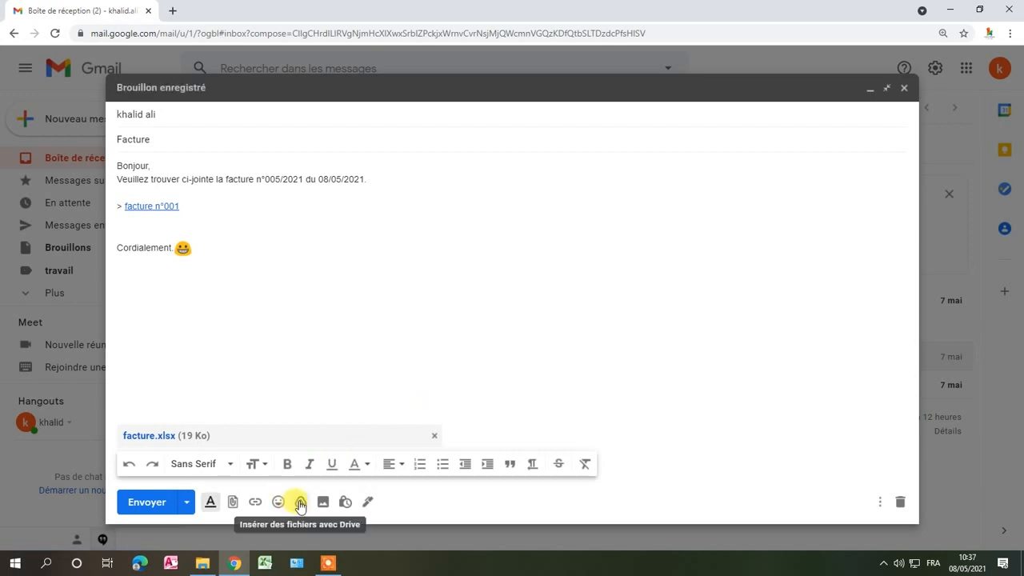
- Examine the Mon Drive and Partagés avec moi sections for Google Drive files and close without inserting anything
left_click(301, 501)
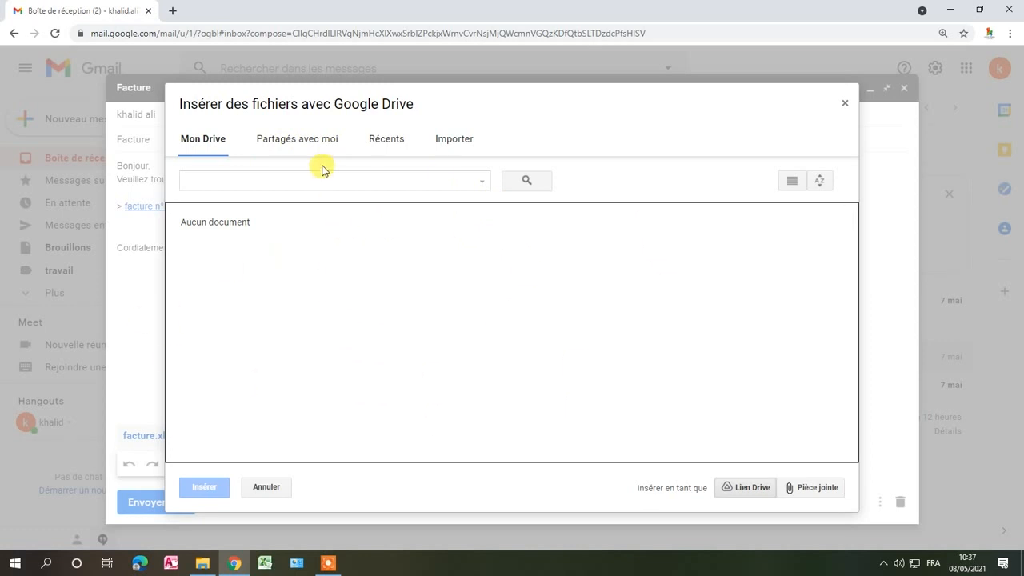
left_click(297, 142)
left_click(224, 141)
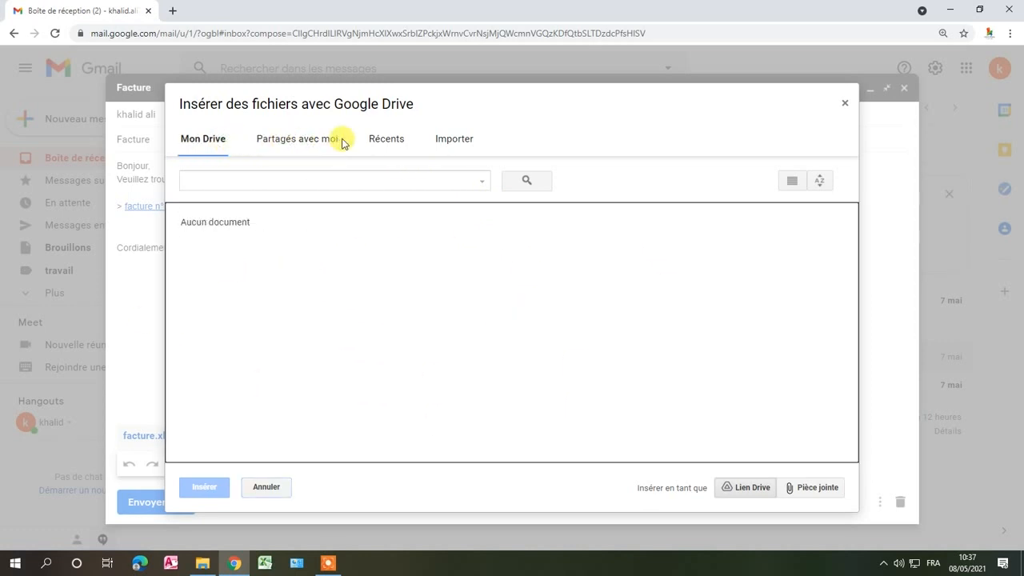
left_click(313, 142)
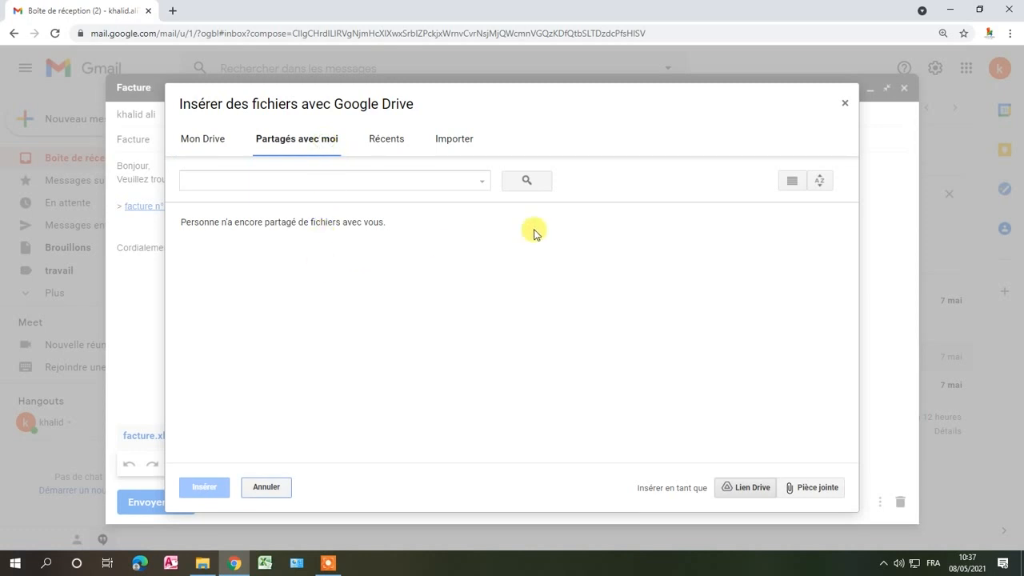
left_click(844, 103)
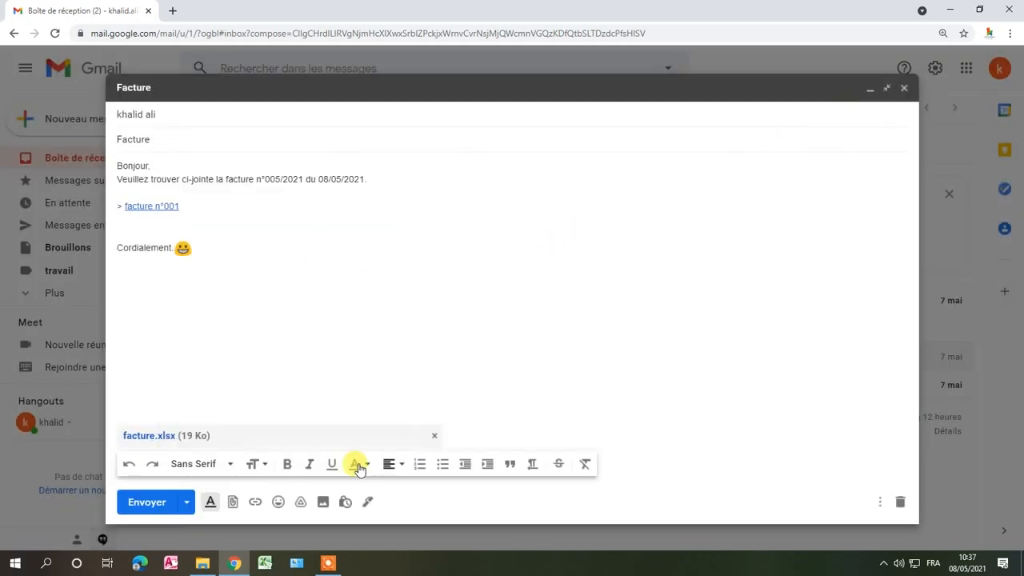
- Import the image gmail_new_logo_icon_159149 from the Bureau folder and insert it inline in the message
left_click(322, 503)
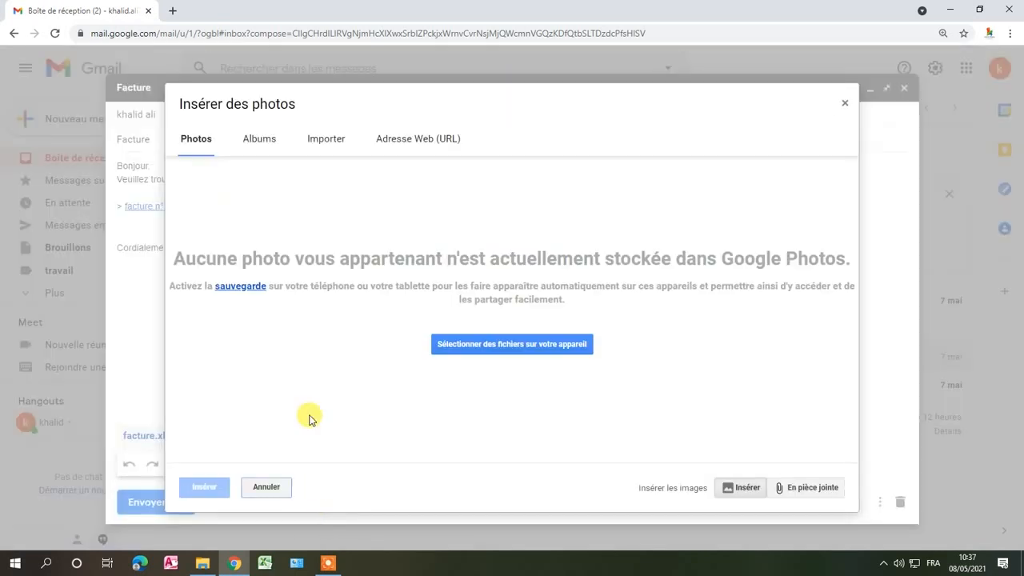
left_click(324, 140)
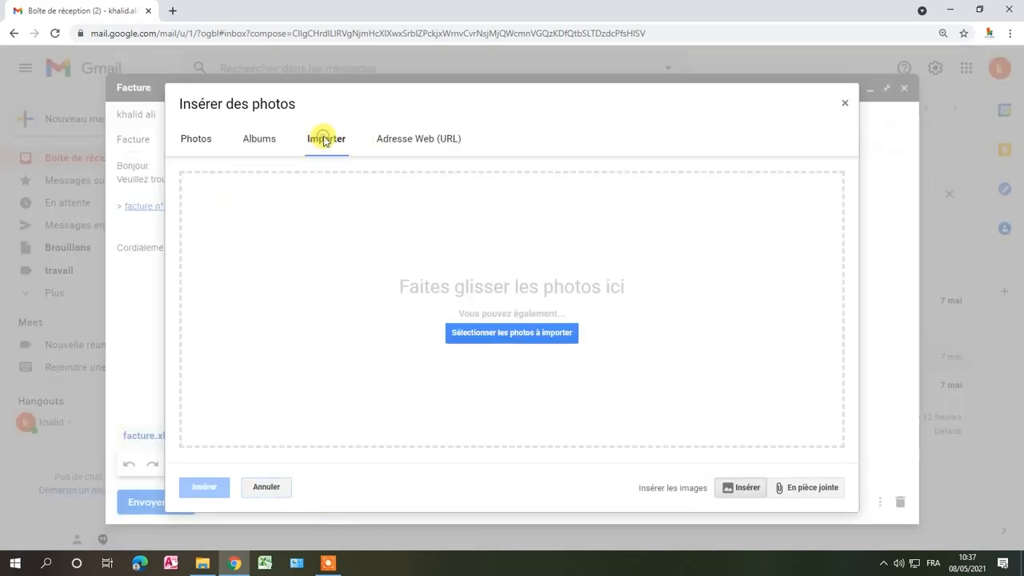
left_click(183, 140)
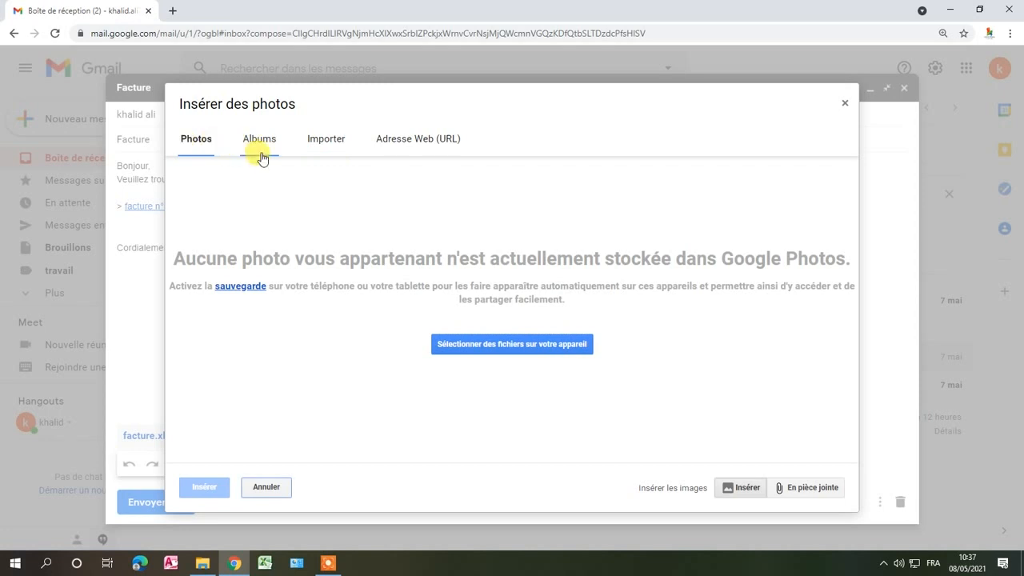
left_click(468, 345)
left_click(469, 340)
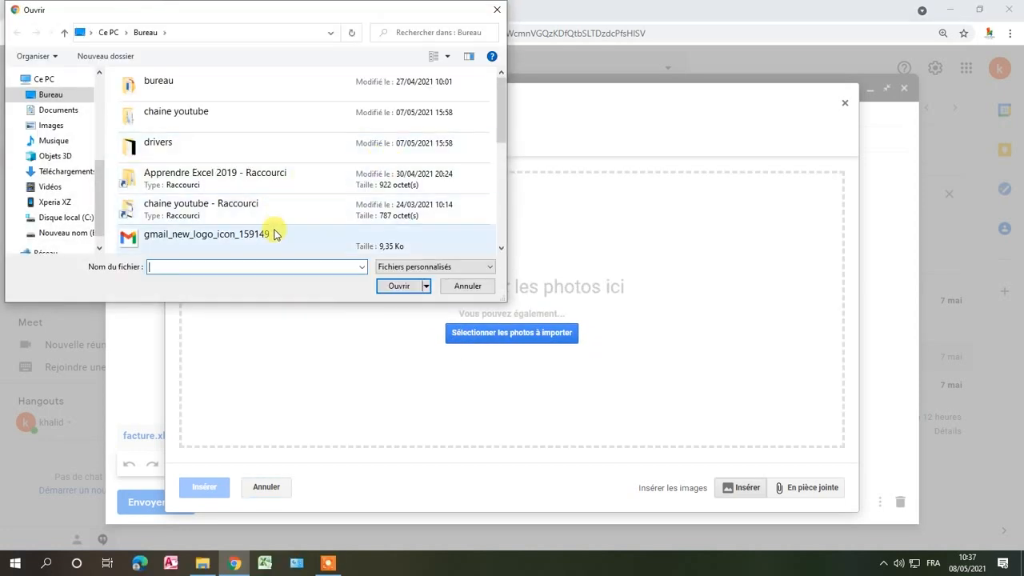
left_click(273, 234)
left_click(397, 287)
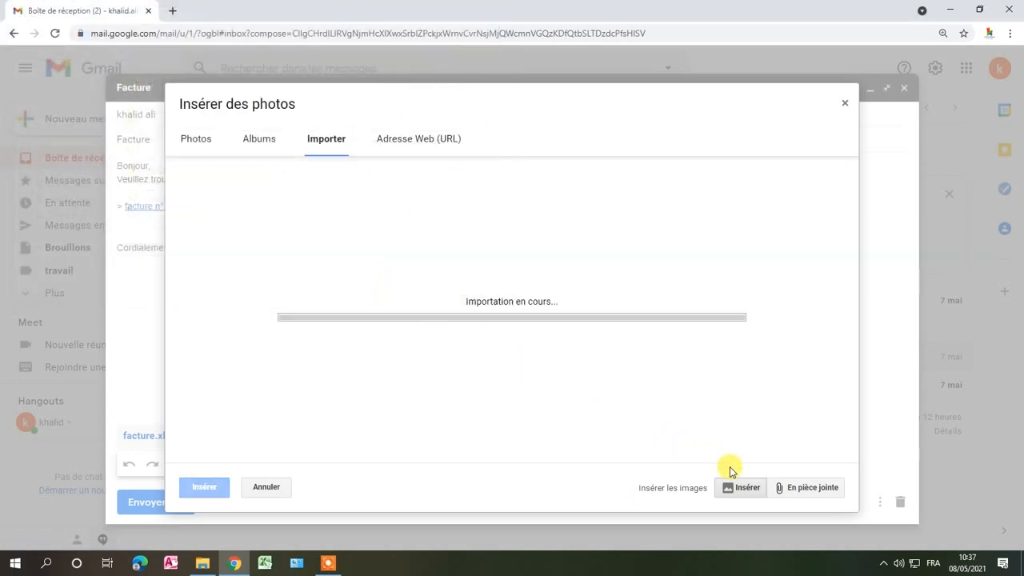
scroll(560, 400, "down", 3)
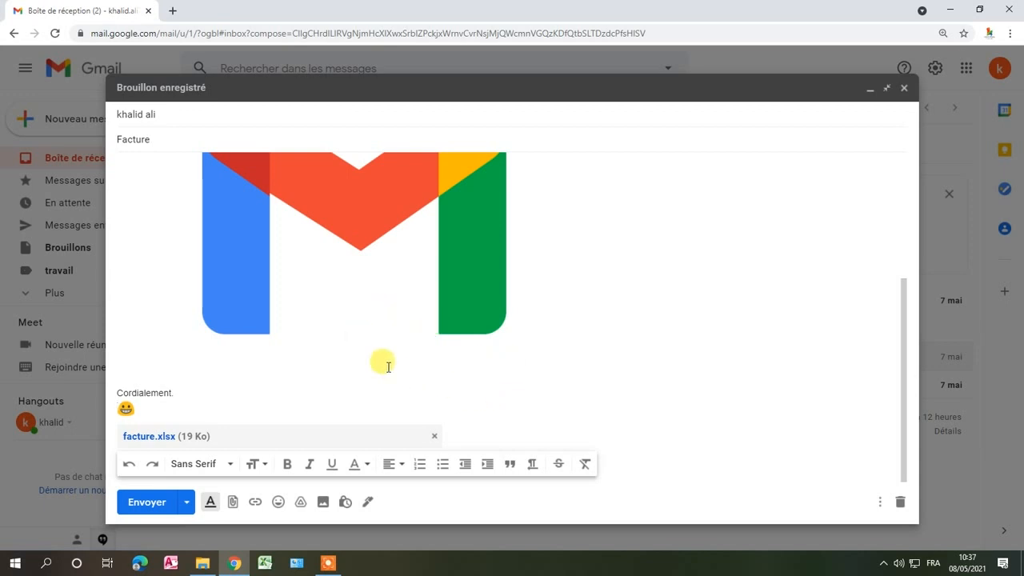
- Review the confidential mode options without saving them and open the signature management settings behind the message
left_click(345, 503)
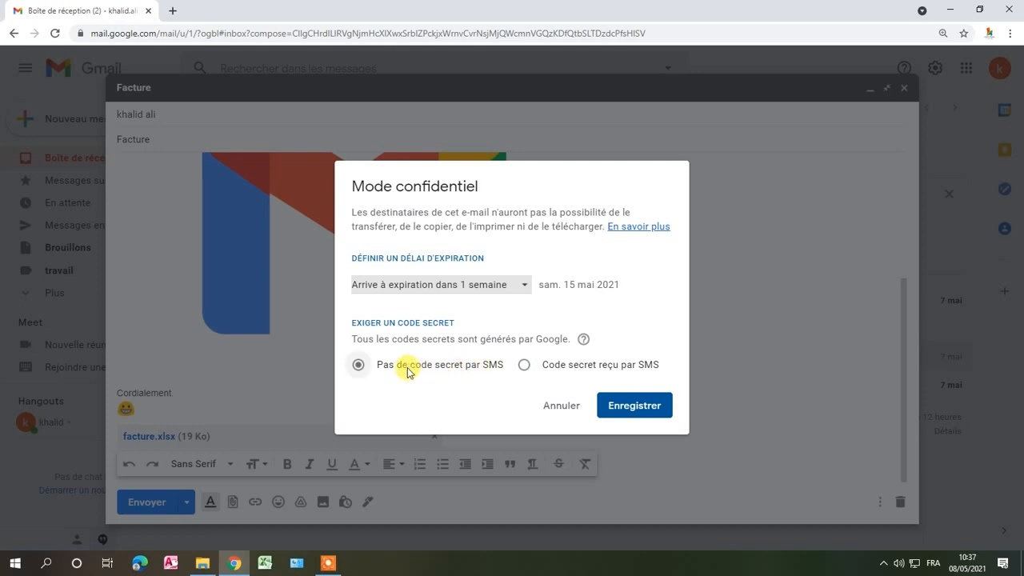
left_click(579, 407)
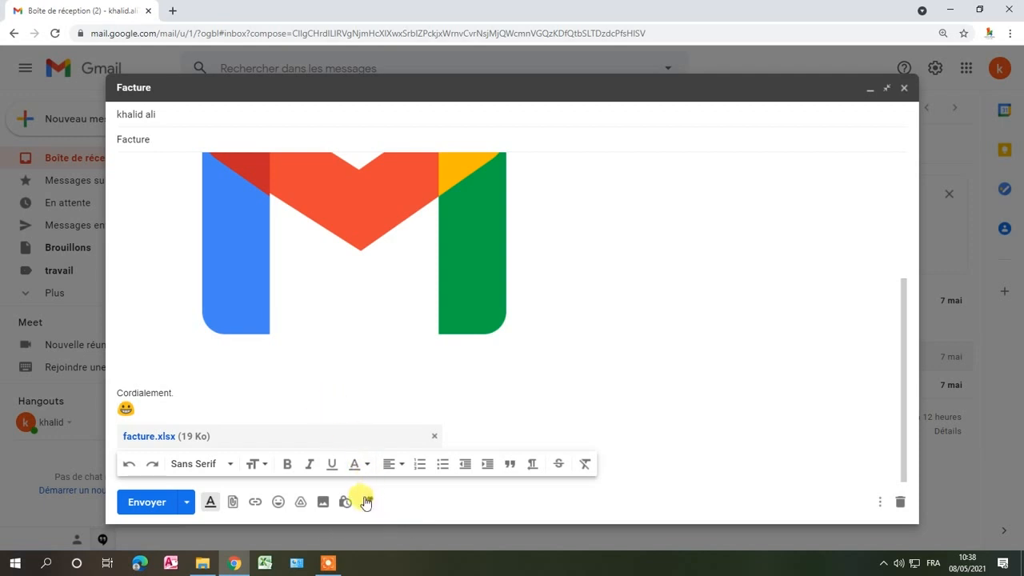
left_click(367, 501)
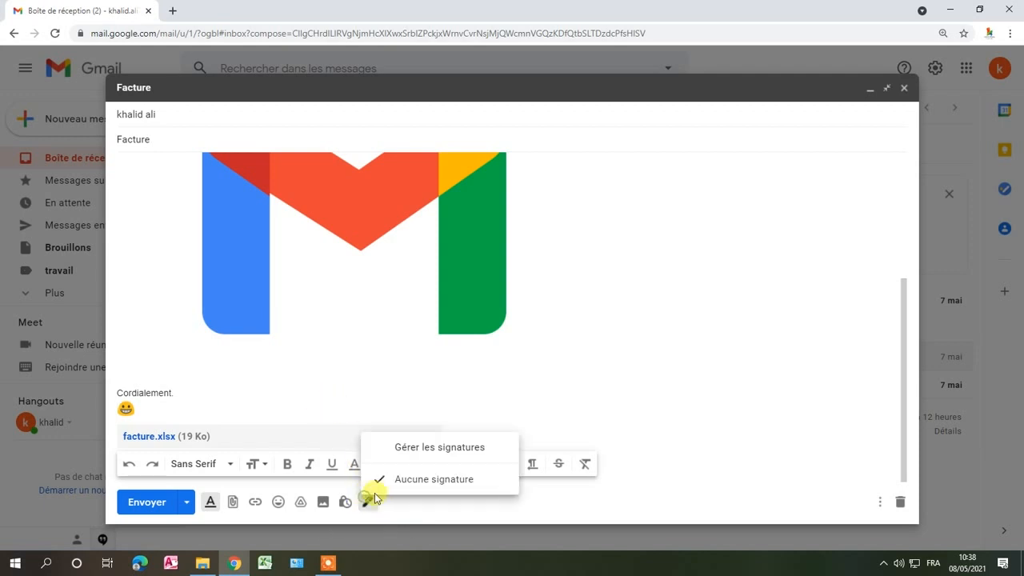
left_click(439, 448)
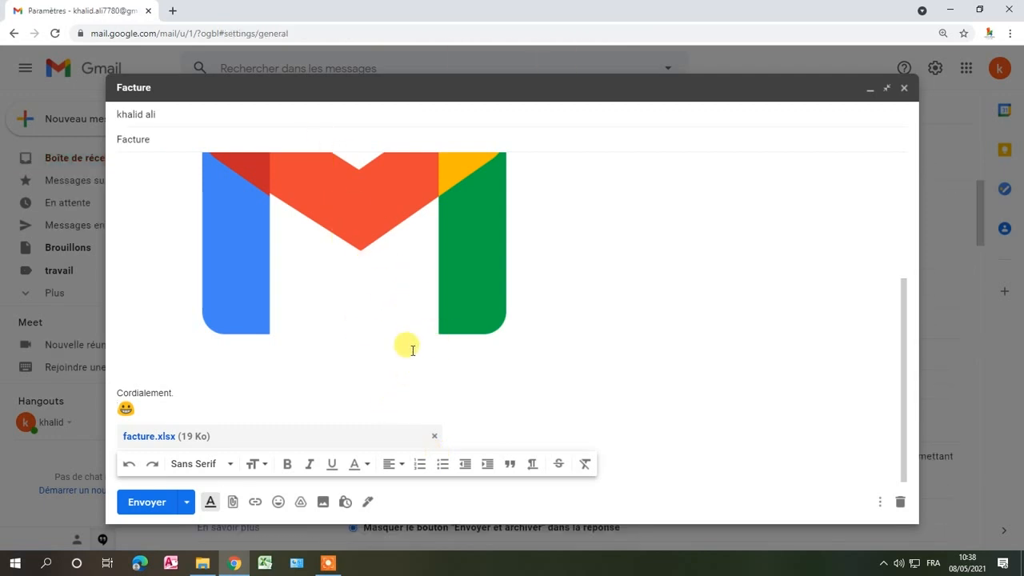
left_click(513, 500)
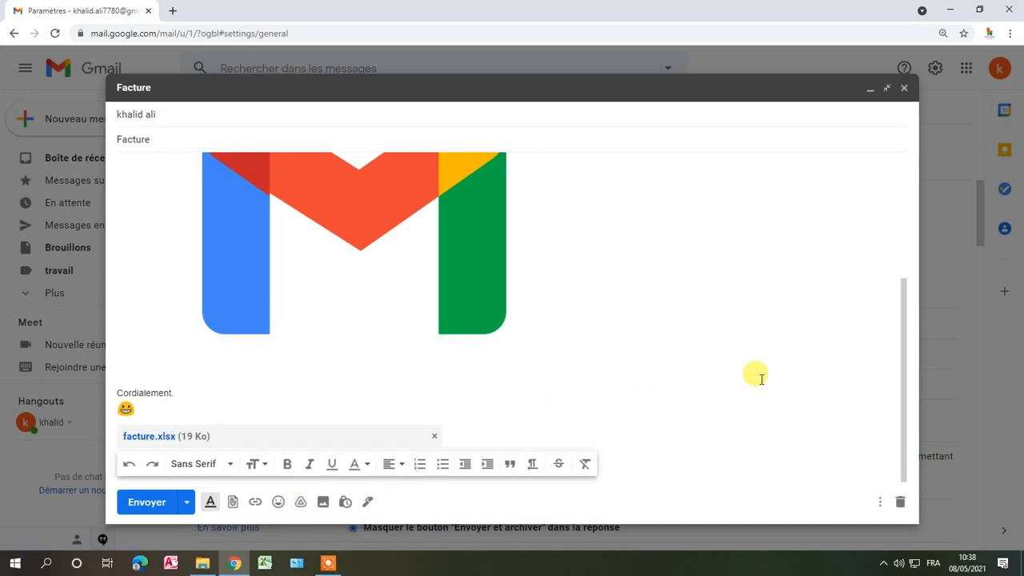
scroll(744, 328, "up", 3)
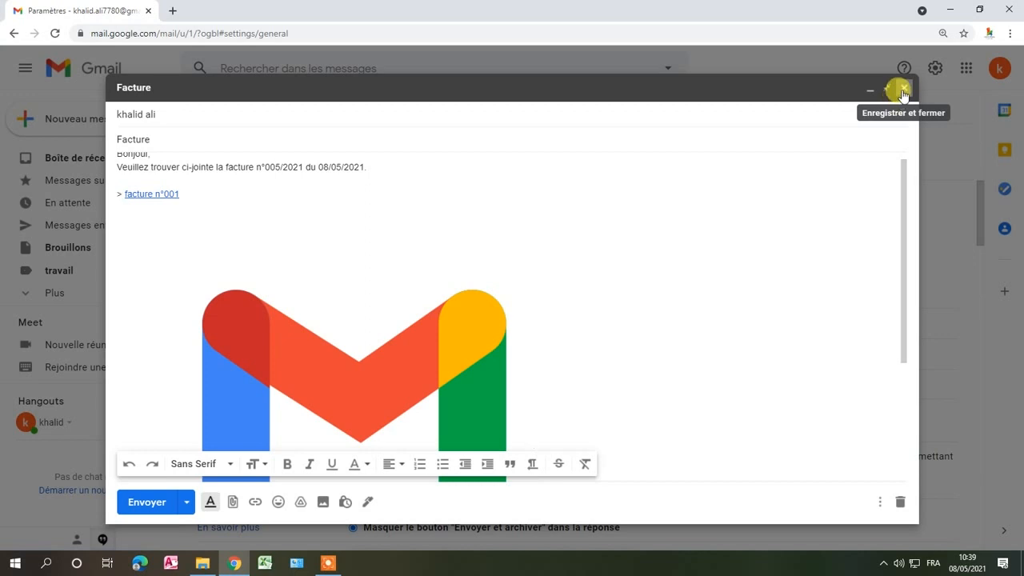
- Assign the label "travail" to the invoice message
left_click(880, 501)
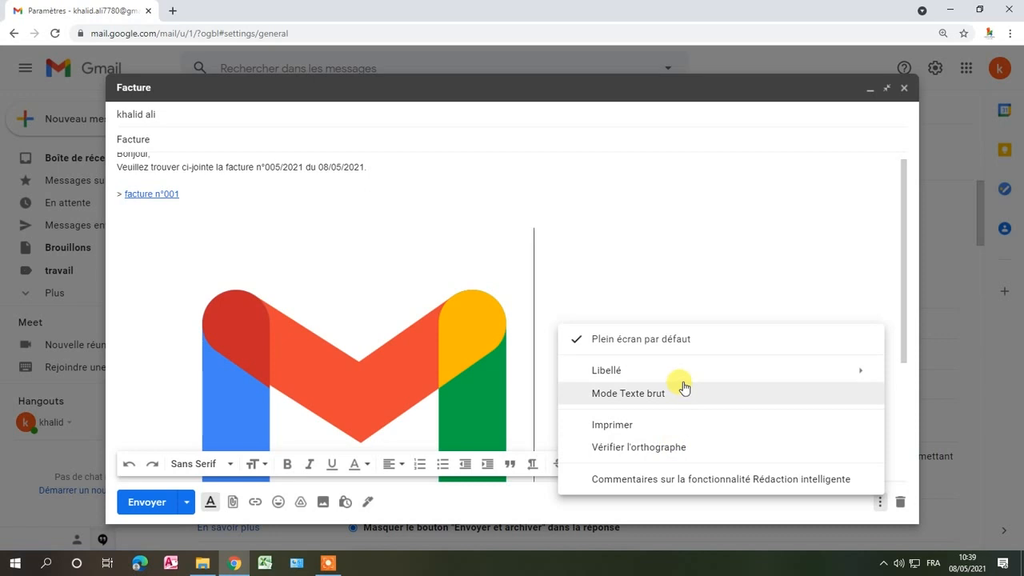
mouse_move(682, 382)
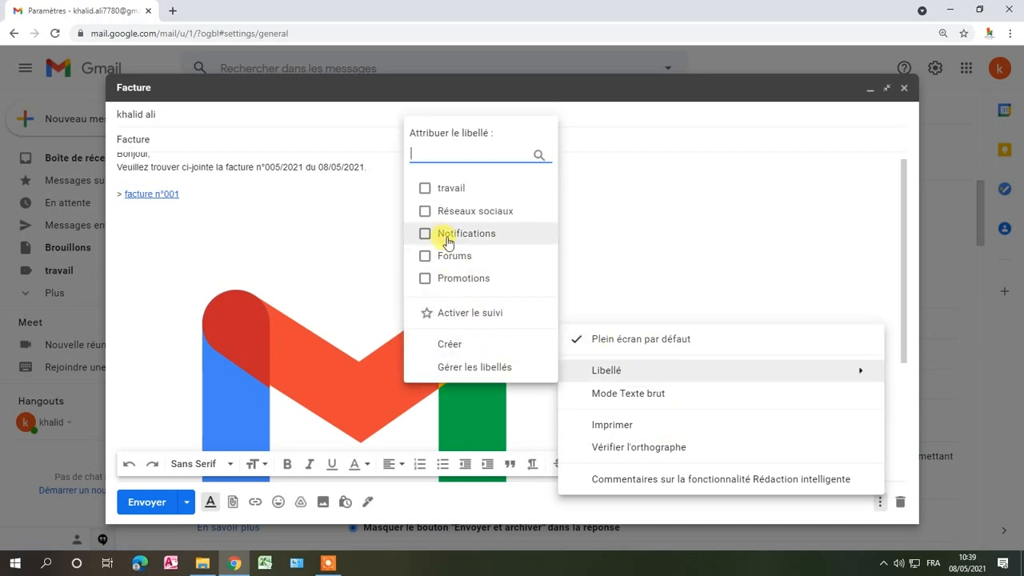
left_click(425, 190)
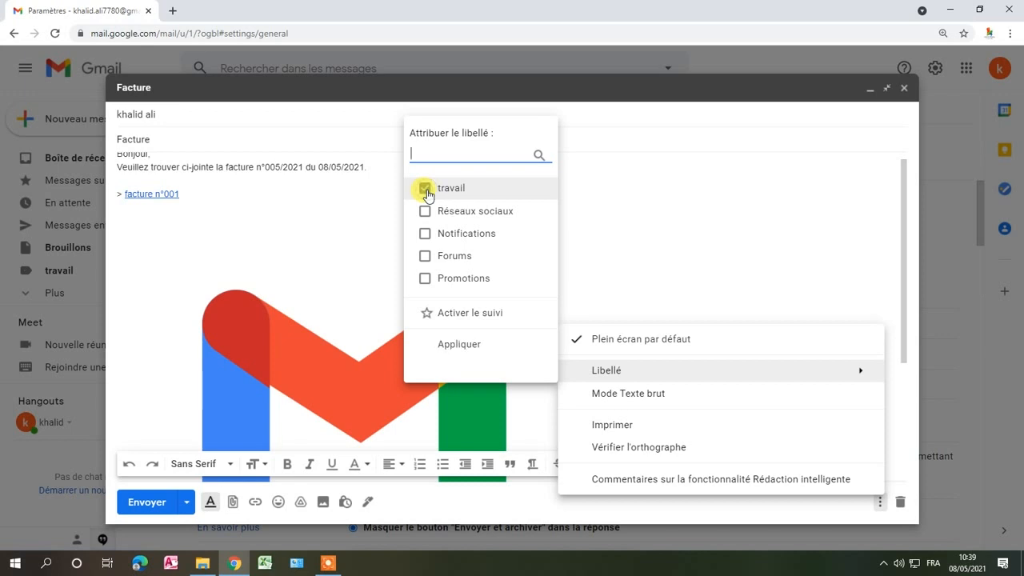
left_click(463, 345)
left_click(878, 500)
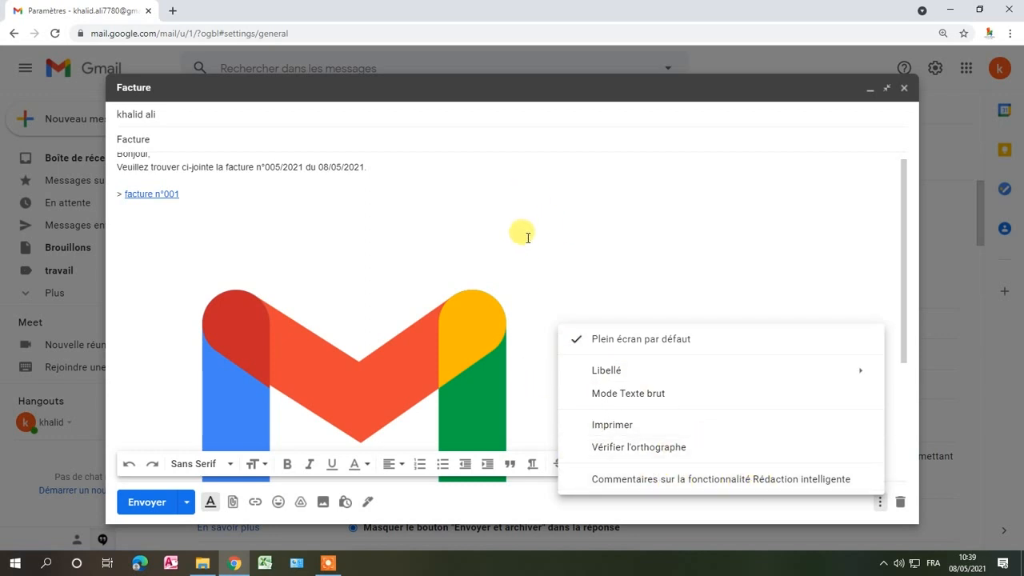
scroll(528, 240, "down", 3)
scroll(527, 248, "up", 4)
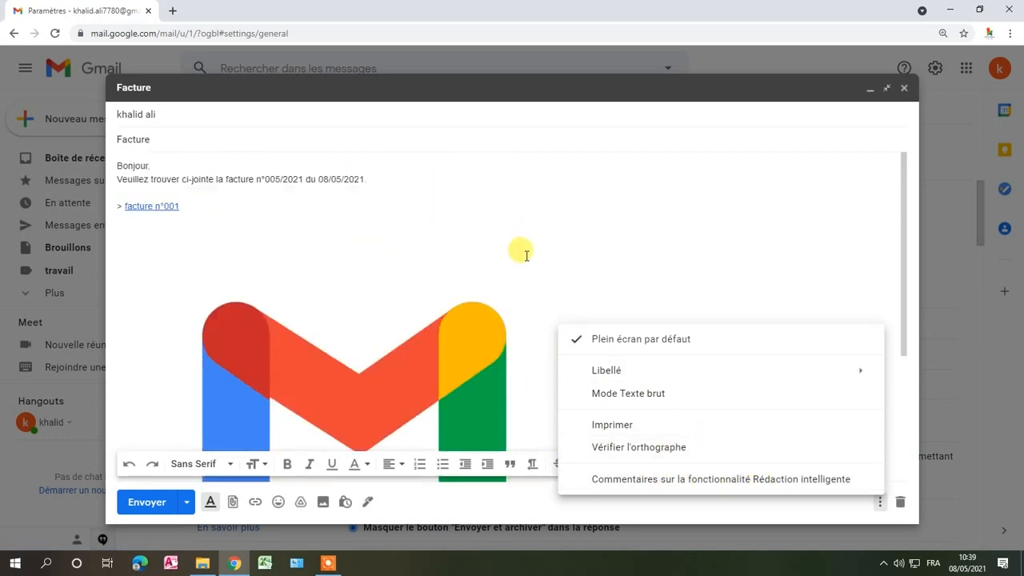
left_click(756, 266)
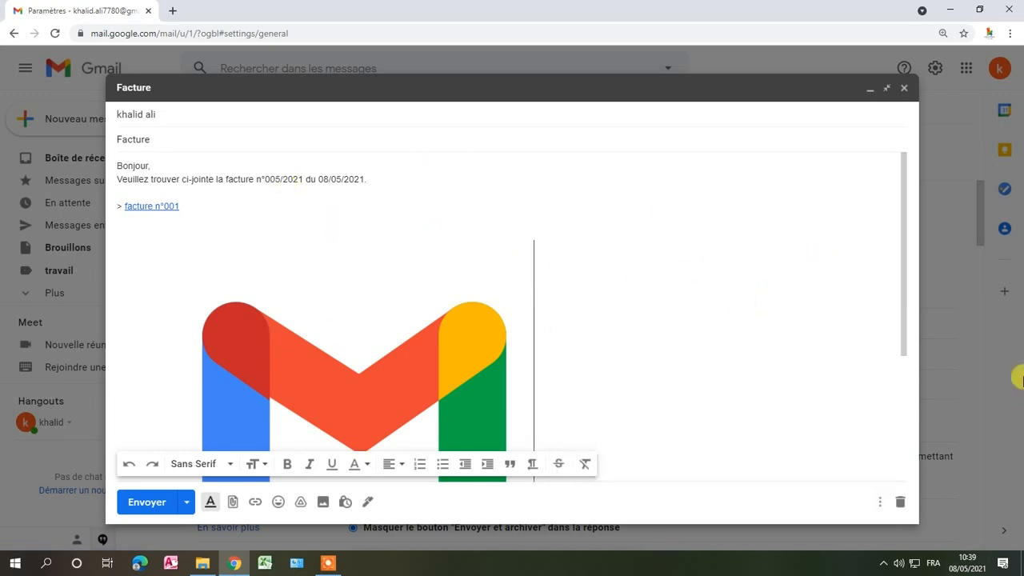
- Examine the proposed times for scheduling the message's sending and close them without choosing one
left_click(183, 500)
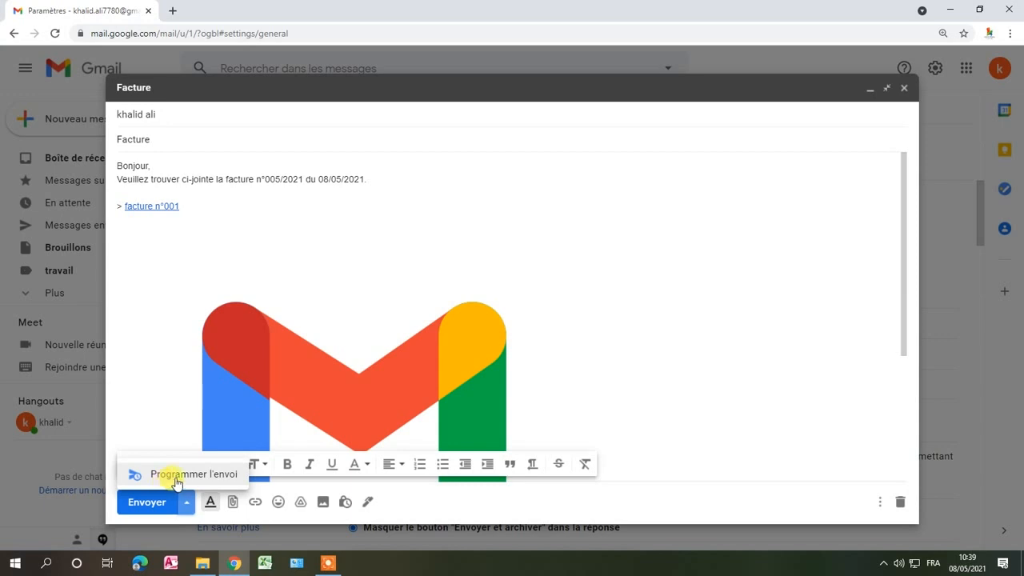
left_click(177, 477)
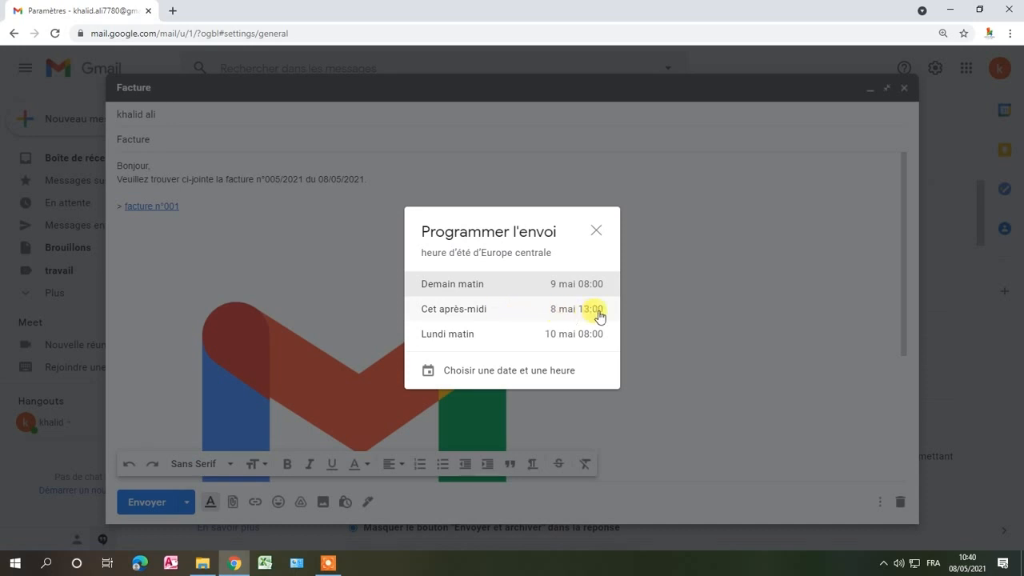
left_click(595, 234)
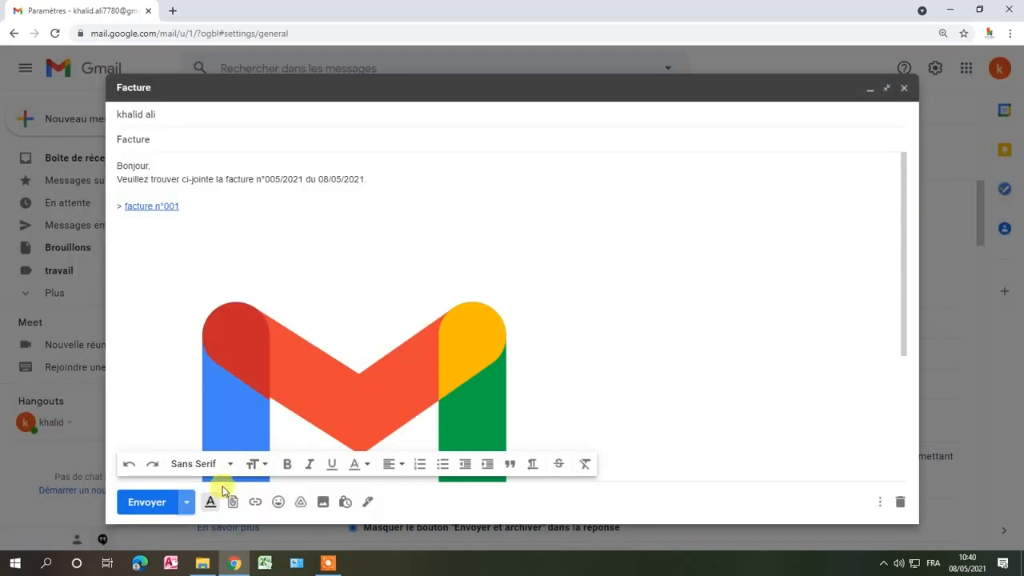
- Send the invoice message immediately and undo the sending to return to its draft
left_click(163, 504)
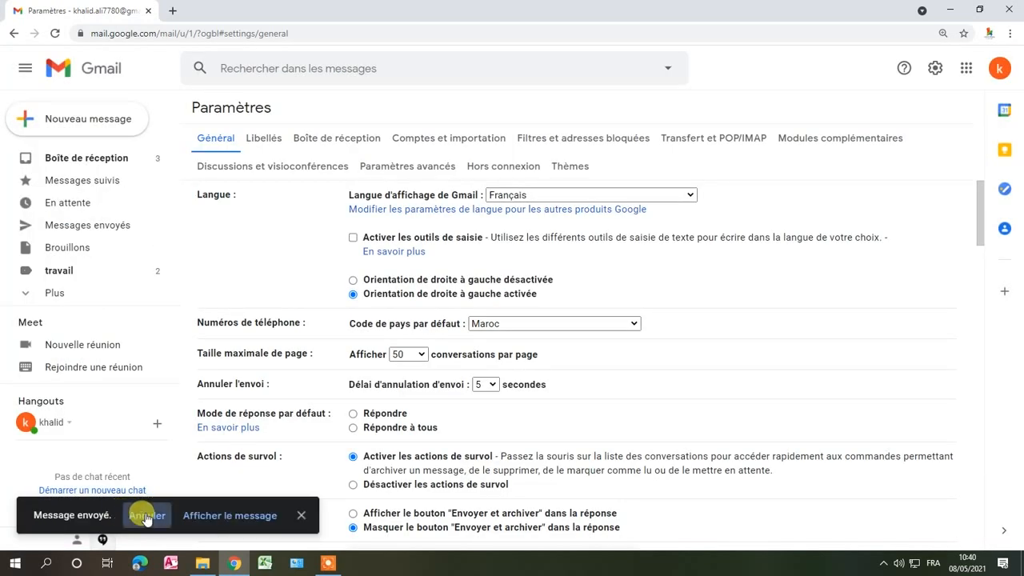
left_click(144, 516)
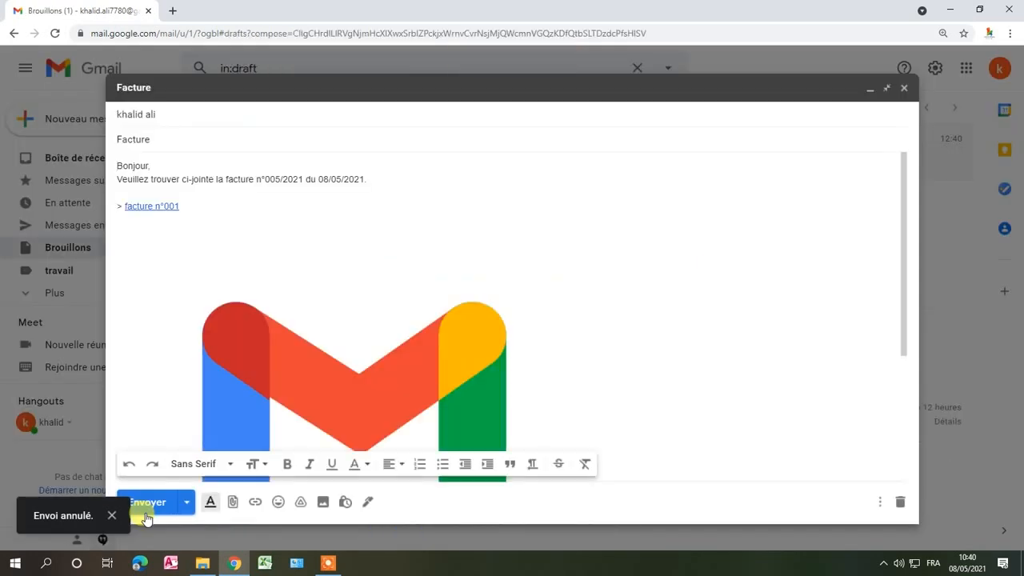
scroll(377, 445, "down", 5)
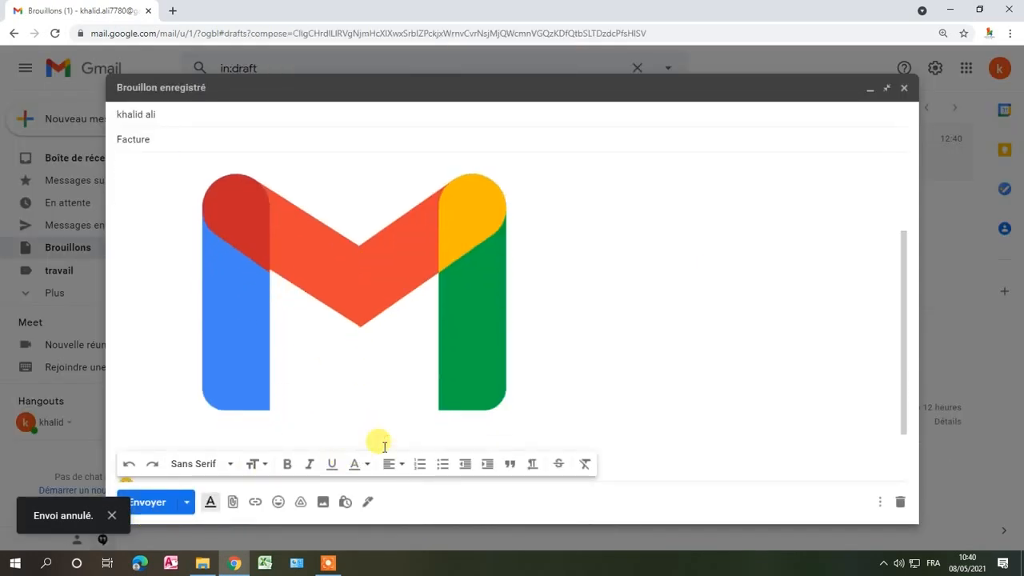